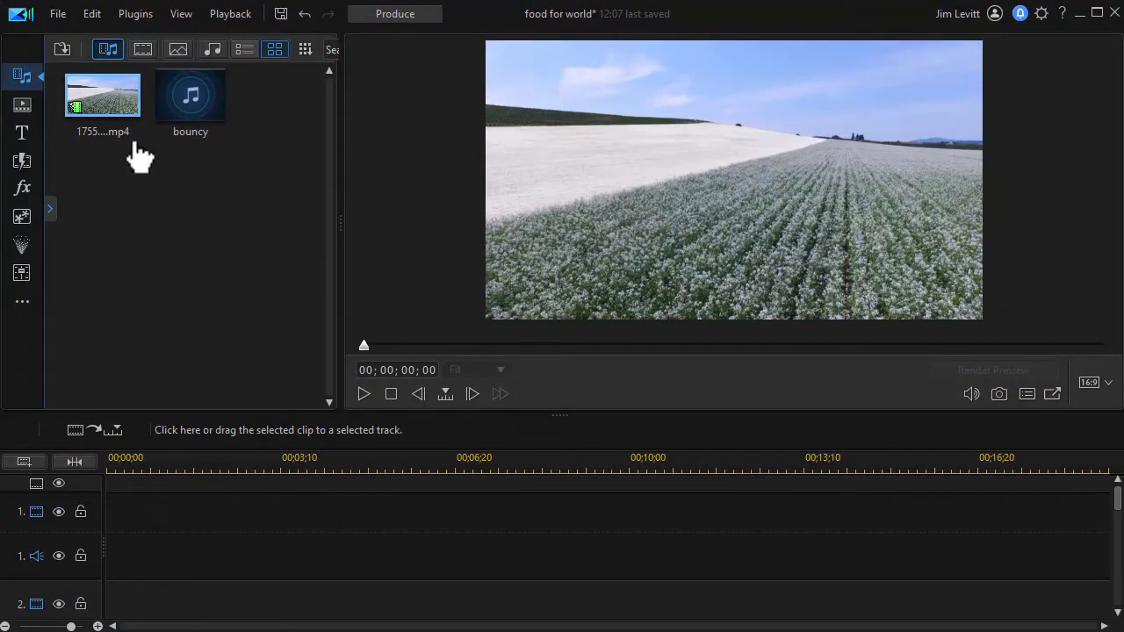
# Step: Place the field video at the start of track 1 and the bouncy music clip at the start of audio track 5
pyautogui.moveTo(111, 110); pyautogui.dragTo(79, 526)
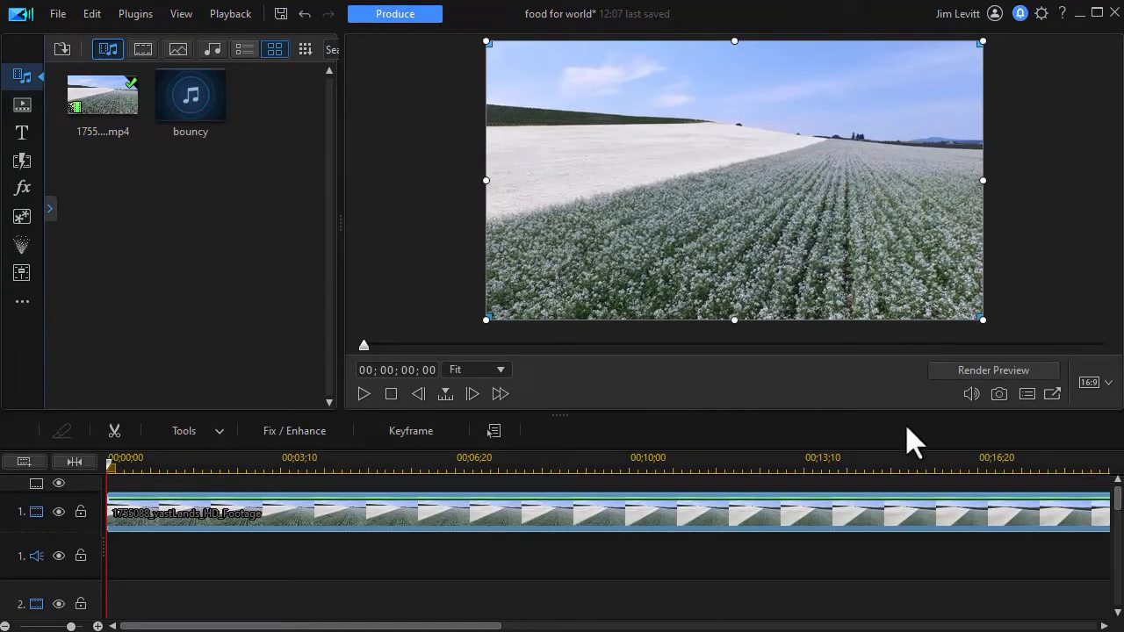
pyautogui.moveTo(1101, 499); pyautogui.dragTo(1100, 564)
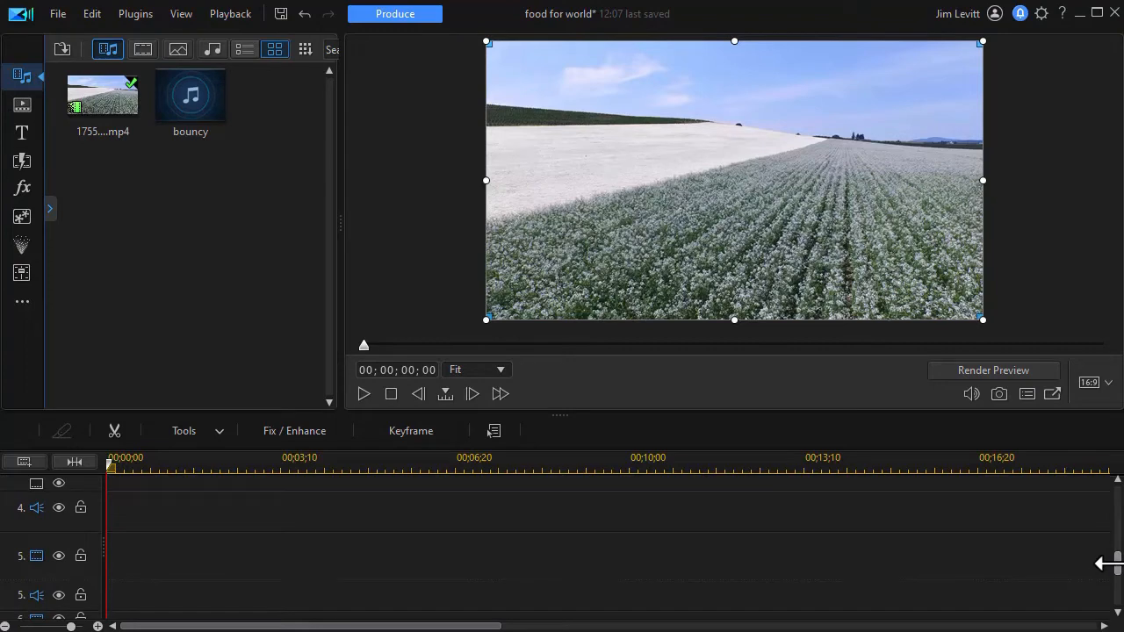
pyautogui.moveTo(181, 96); pyautogui.dragTo(99, 602)
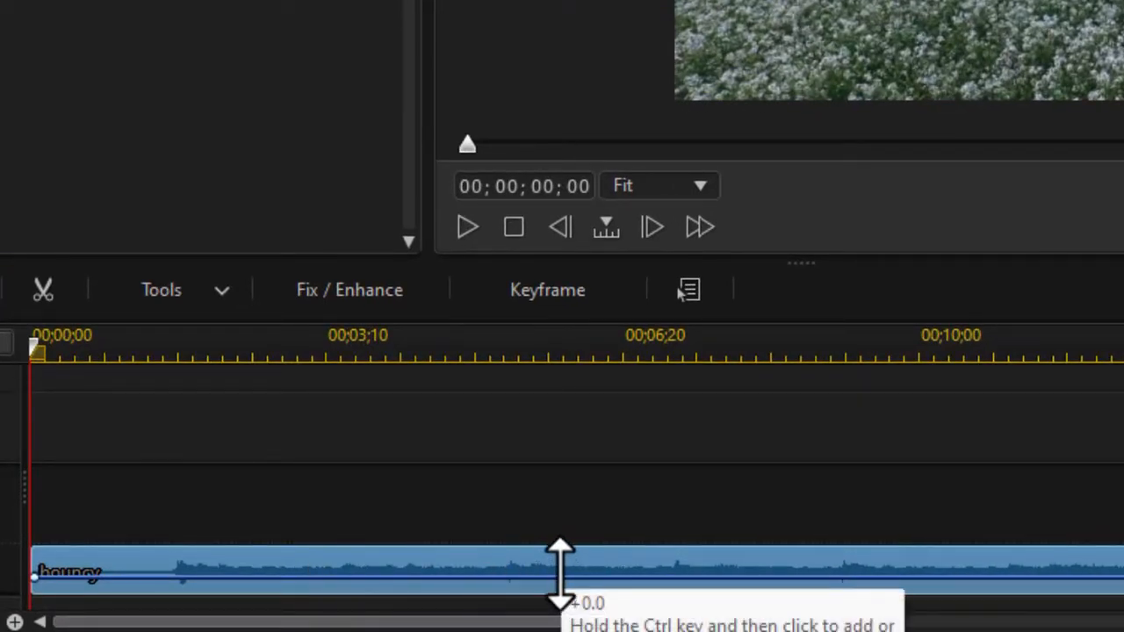
# Step: Trim the silent opening off the bouncy clip with an in position of 00;00;01;19 and move the clip to the timeline's start
pyautogui.rightClick(529, 572)
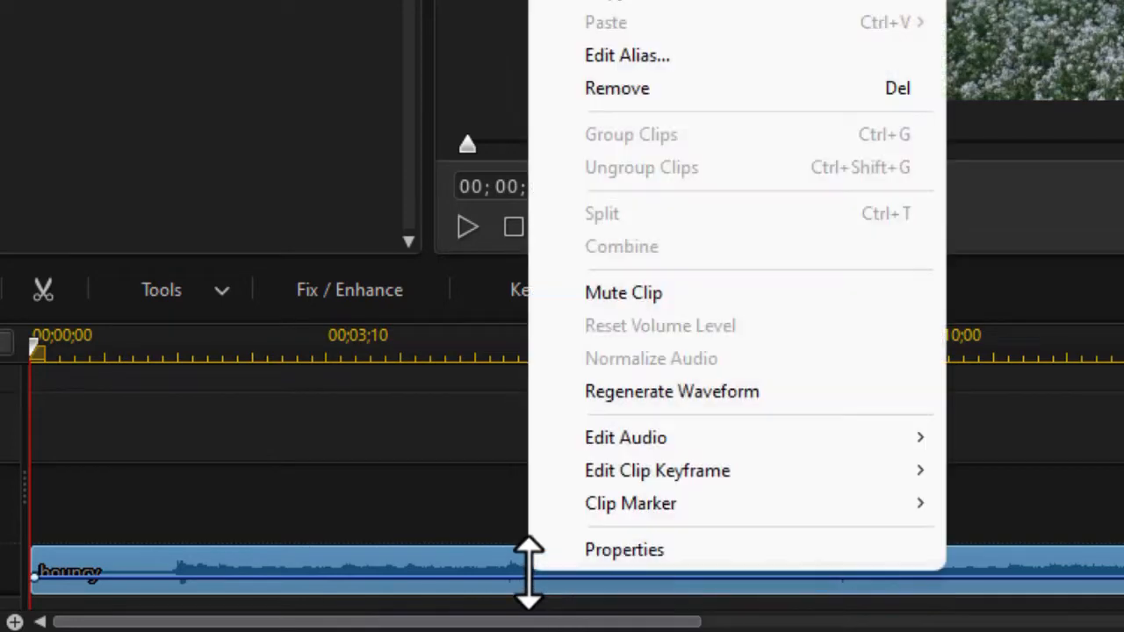
pyautogui.moveTo(663, 435)
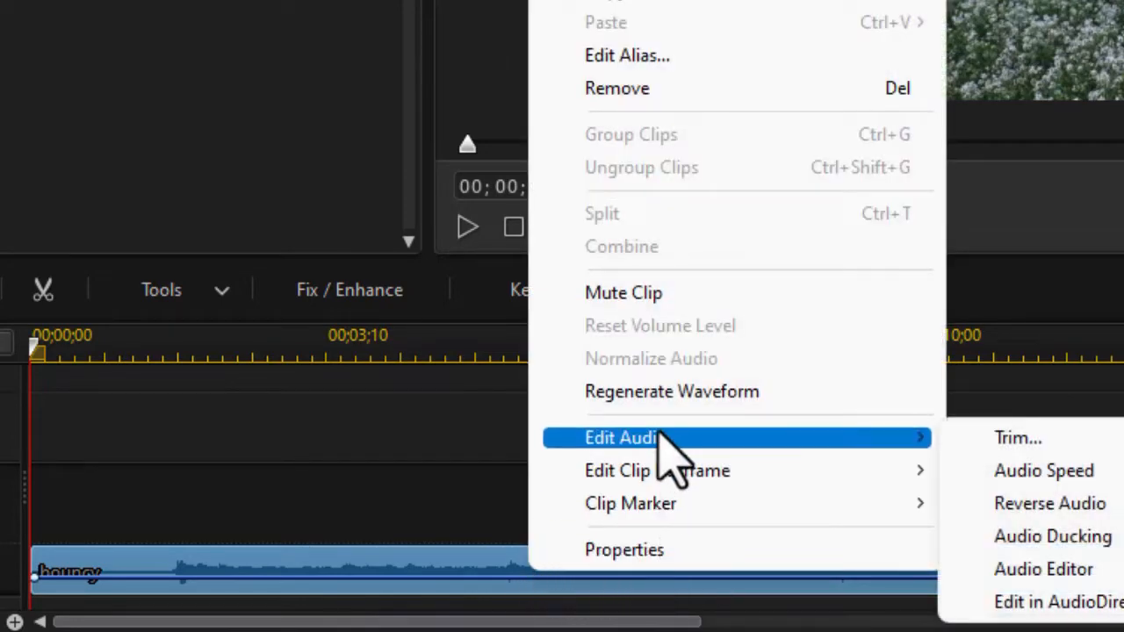
pyautogui.click(1072, 437)
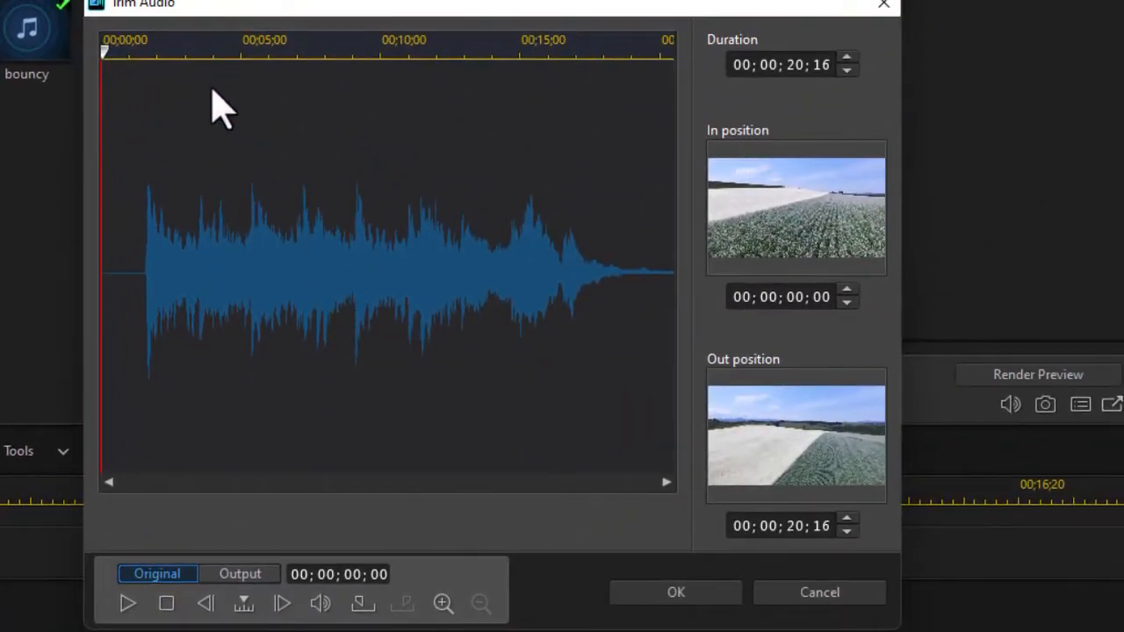
pyautogui.moveTo(214, 40); pyautogui.dragTo(580, 50)
pyautogui.moveTo(103, 49); pyautogui.dragTo(577, 110)
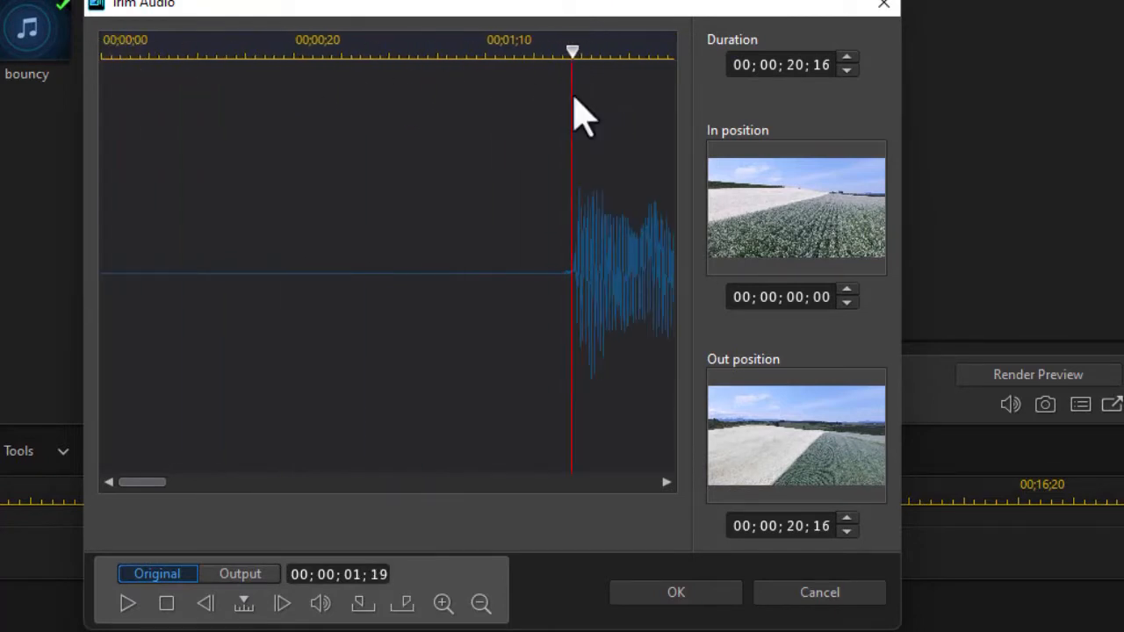
pyautogui.click(370, 613)
pyautogui.click(698, 598)
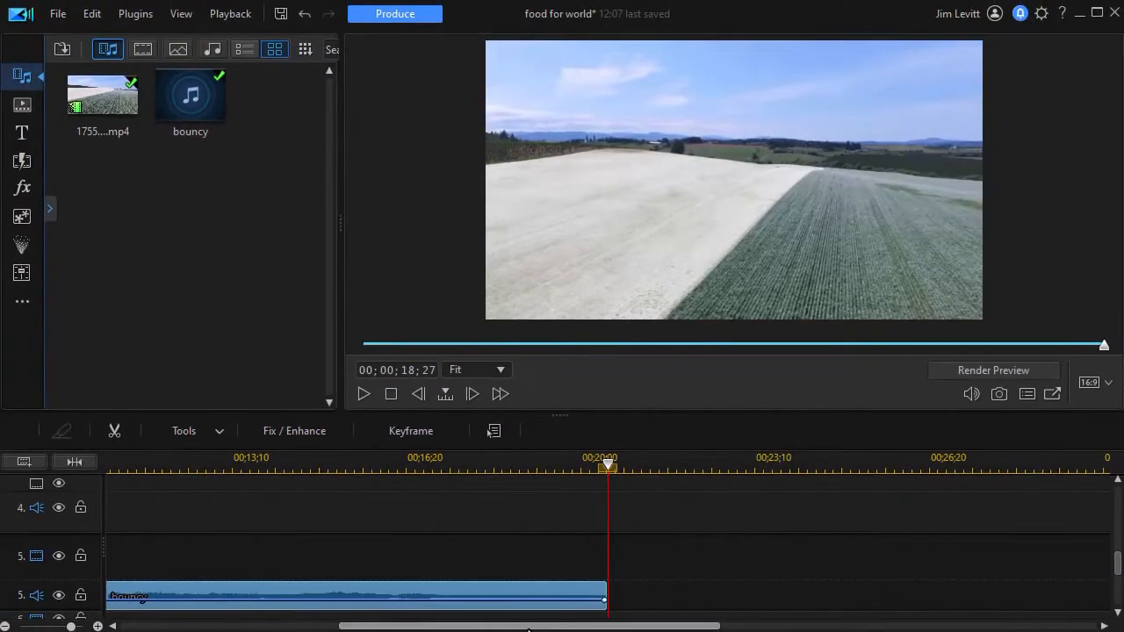
pyautogui.moveTo(529, 629); pyautogui.dragTo(309, 629)
pyautogui.moveTo(497, 592); pyautogui.dragTo(352, 587)
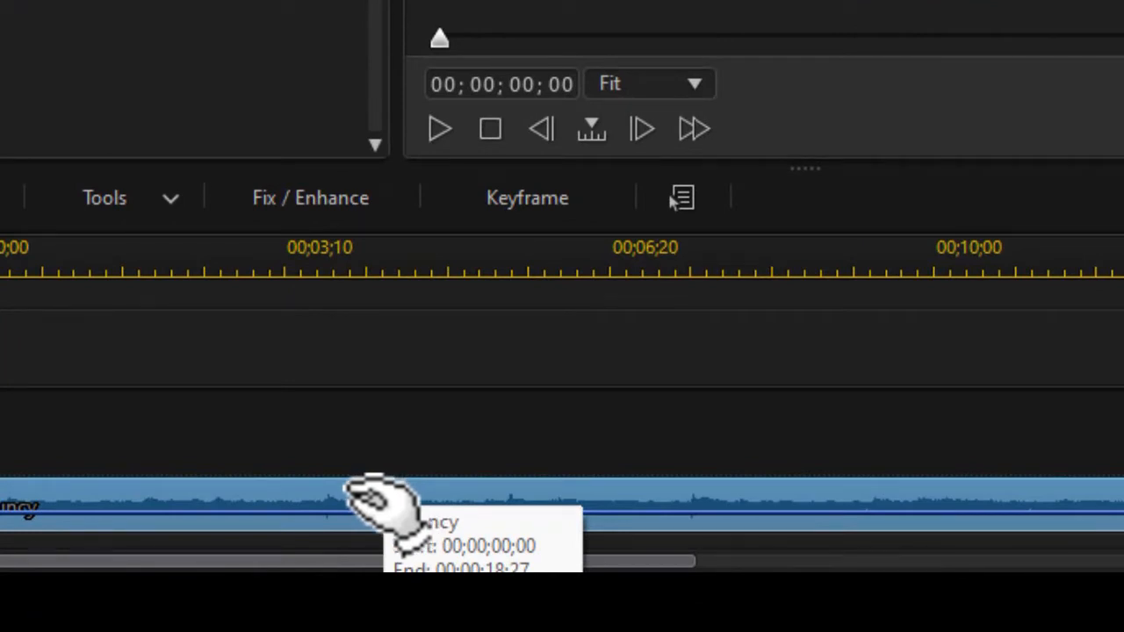
# Step: Manually add eight music beat markers about two seconds apart to the bouncy clip during playback and apply them
pyautogui.rightClick(355, 502)
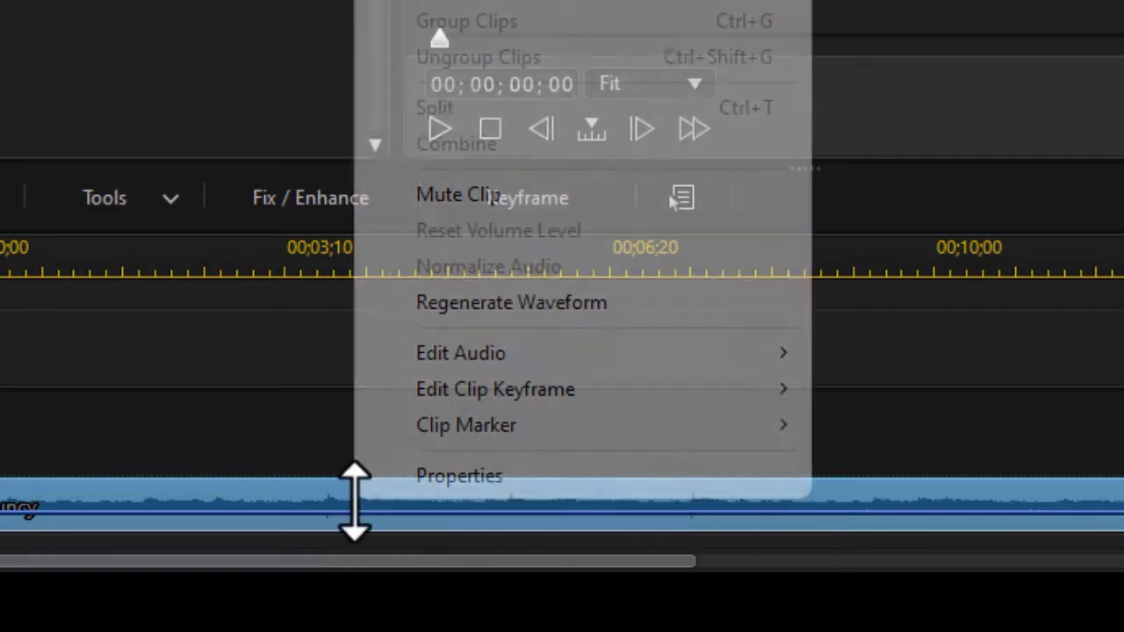
pyautogui.moveTo(492, 422)
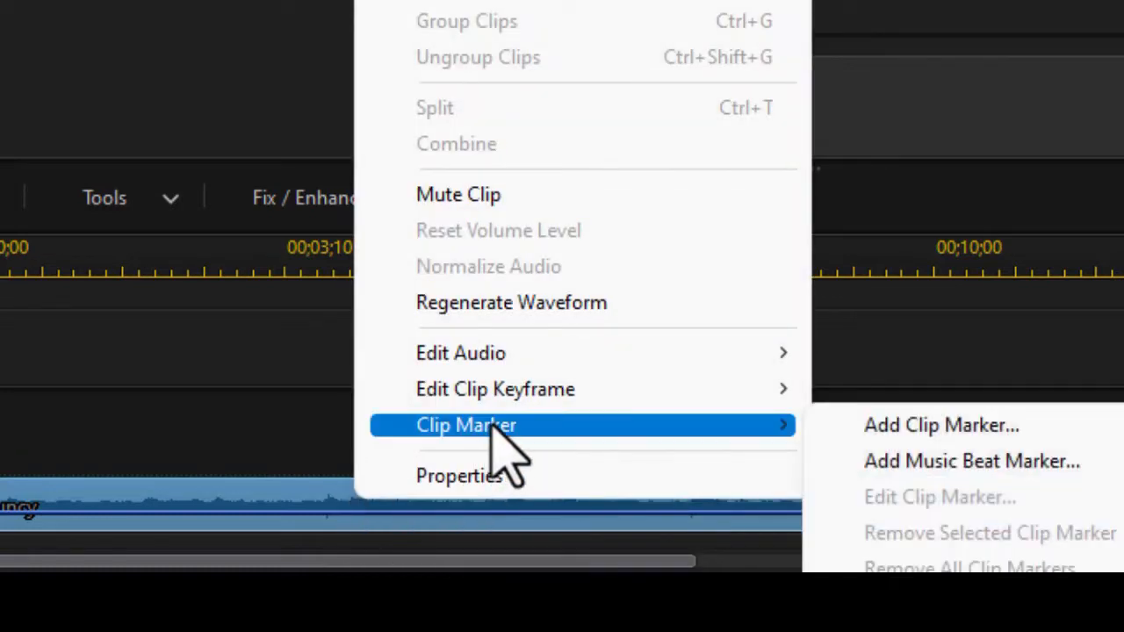
pyautogui.click(1021, 462)
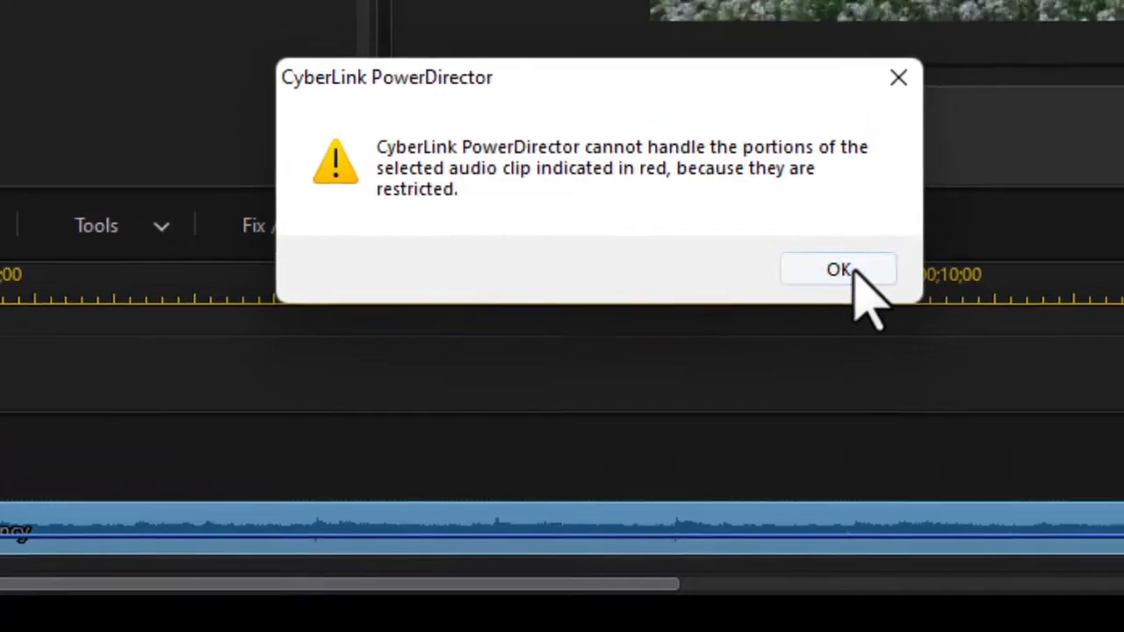
pyautogui.click(857, 242)
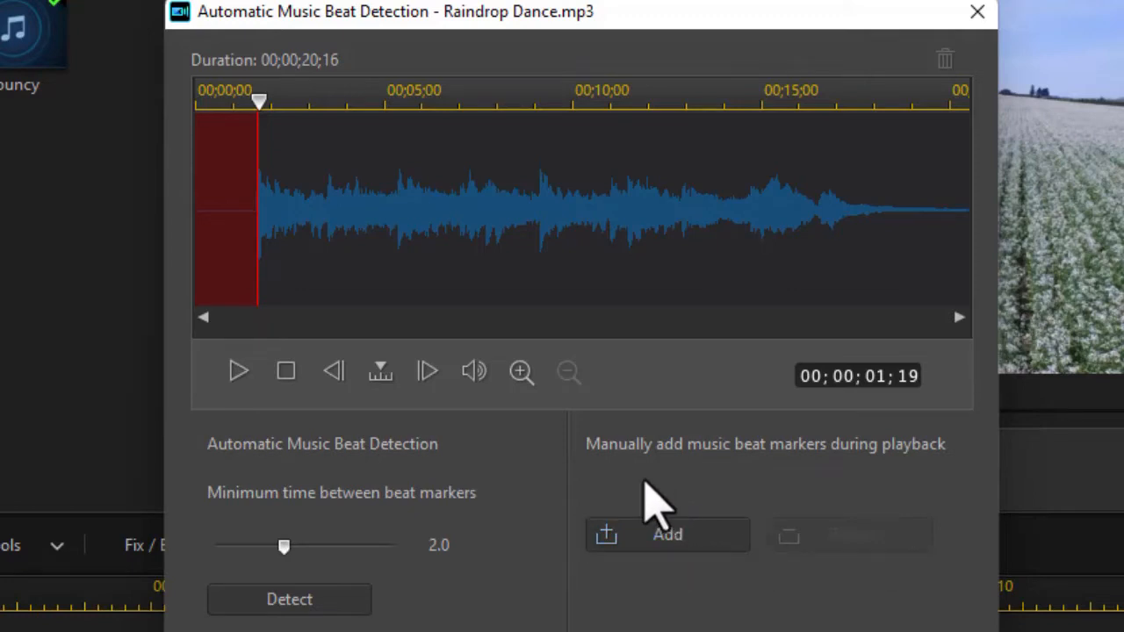
pyautogui.click(240, 376)
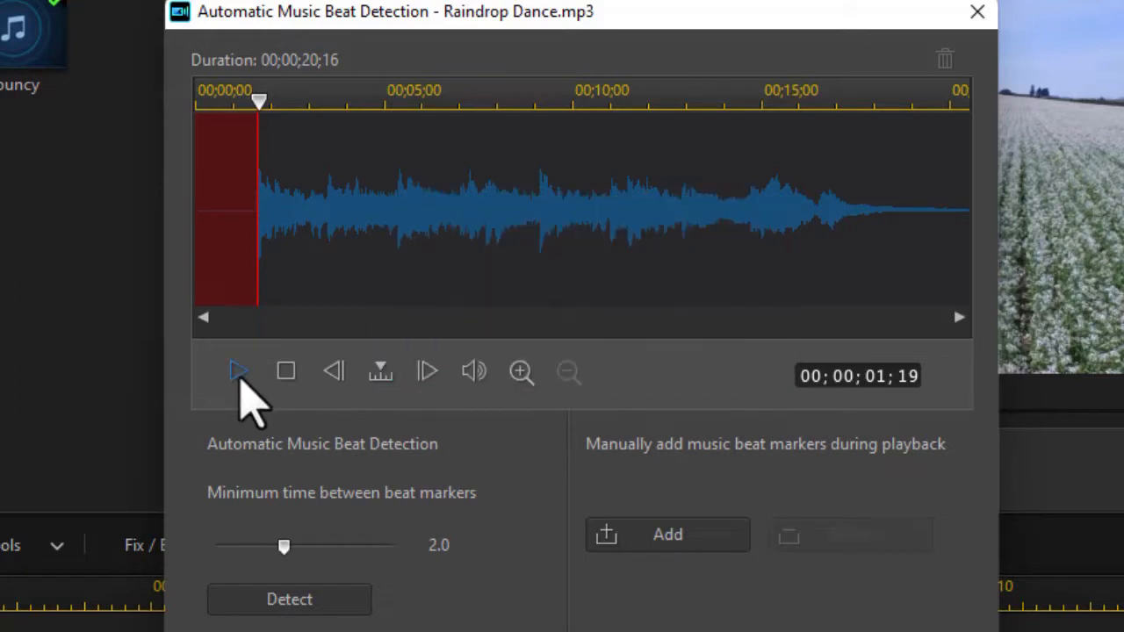
pyautogui.press('a')
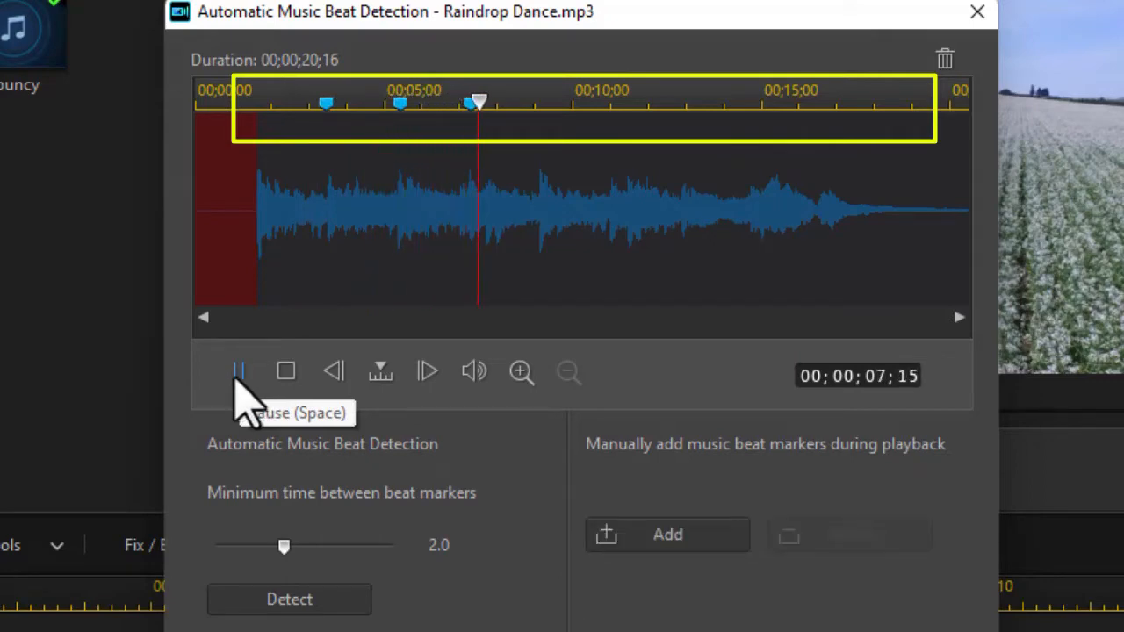
pyautogui.press('a')
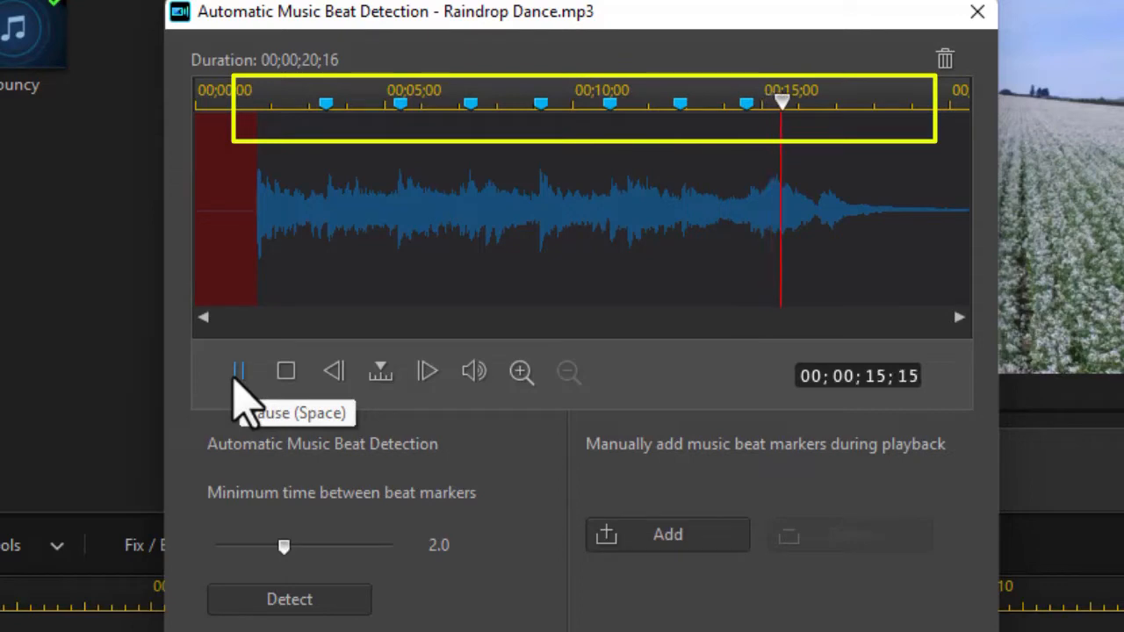
pyautogui.press('a')
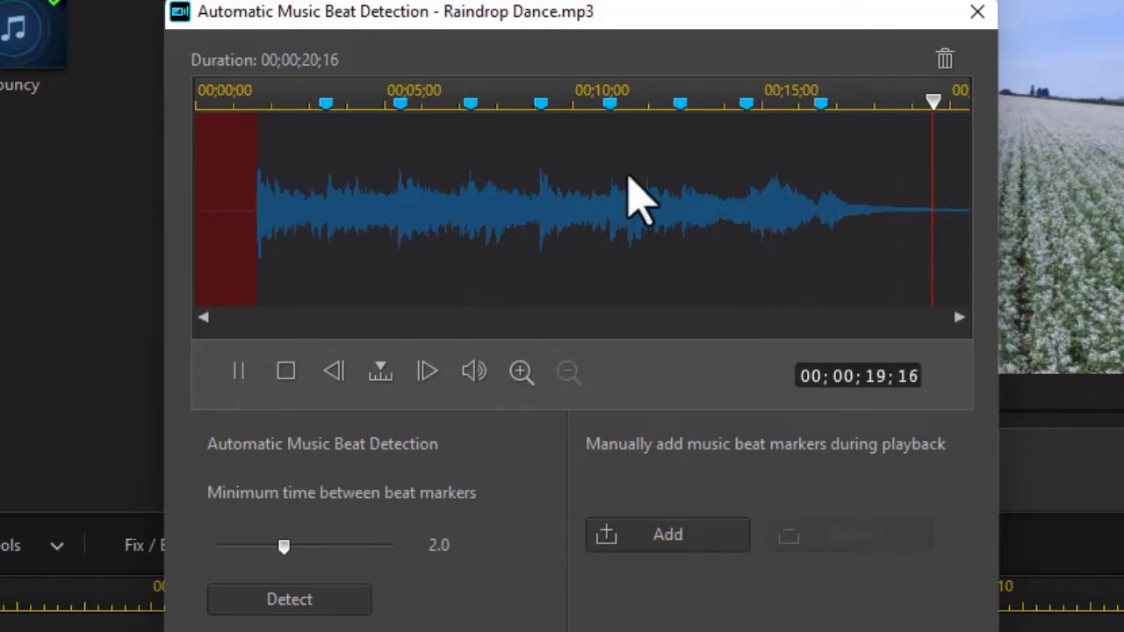
pyautogui.press('Return')
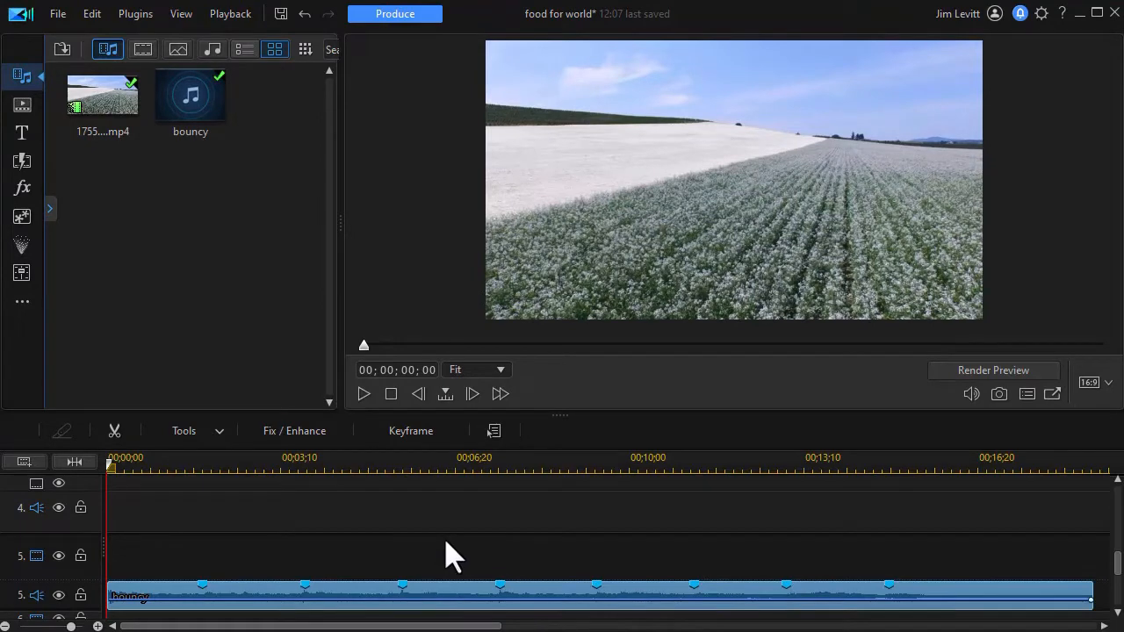
# Step: Add a timeline marker named "end in motion" at the clip's second beat marker, 00;00;03;24
pyautogui.keyDown('ctrl'); pyautogui.click(203, 593); pyautogui.keyUp('ctrl')
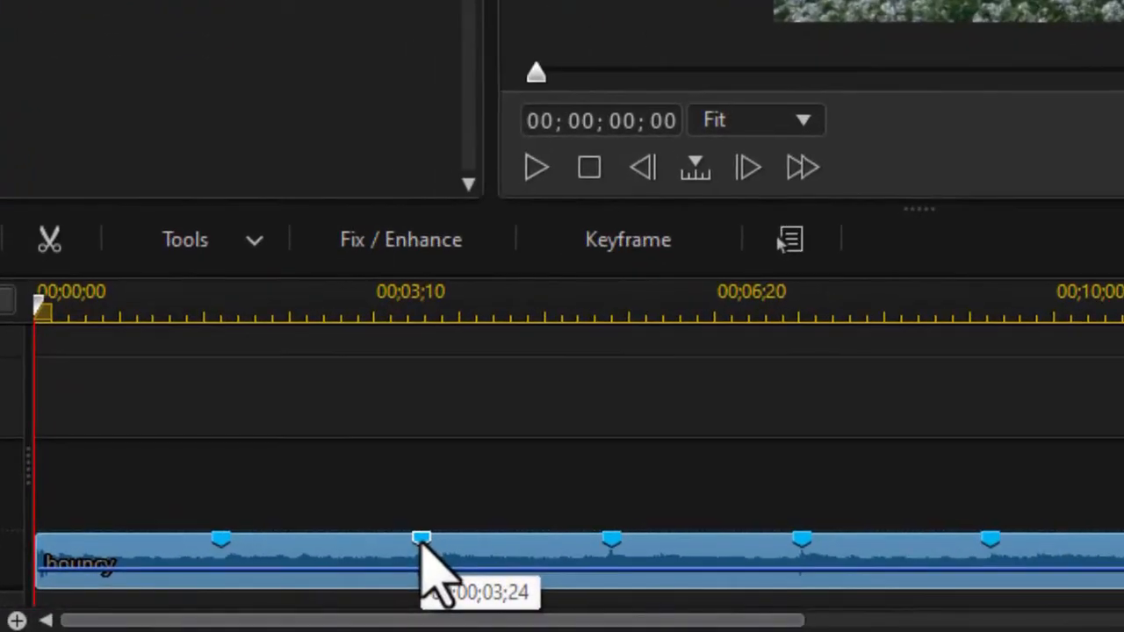
pyautogui.click(423, 544)
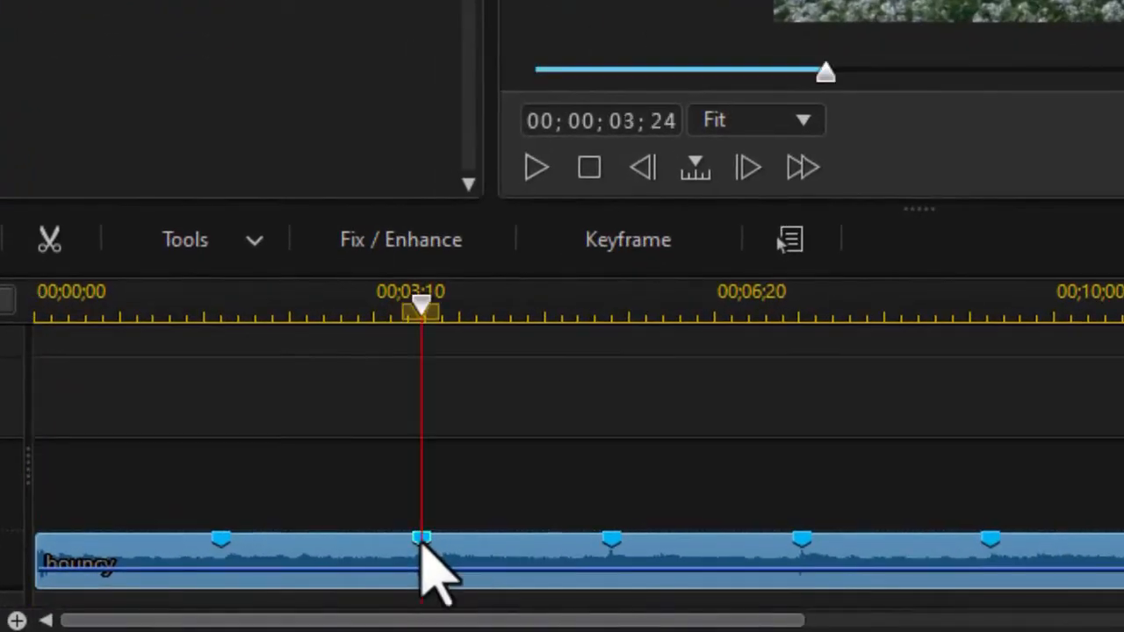
pyautogui.rightClick(422, 309)
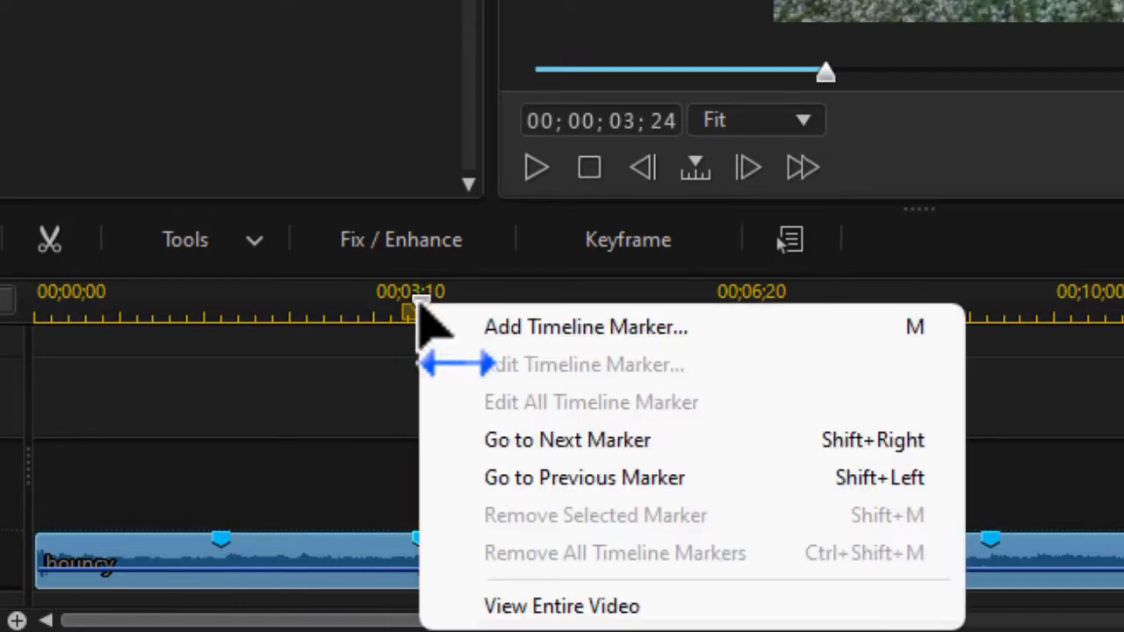
pyautogui.click(480, 328)
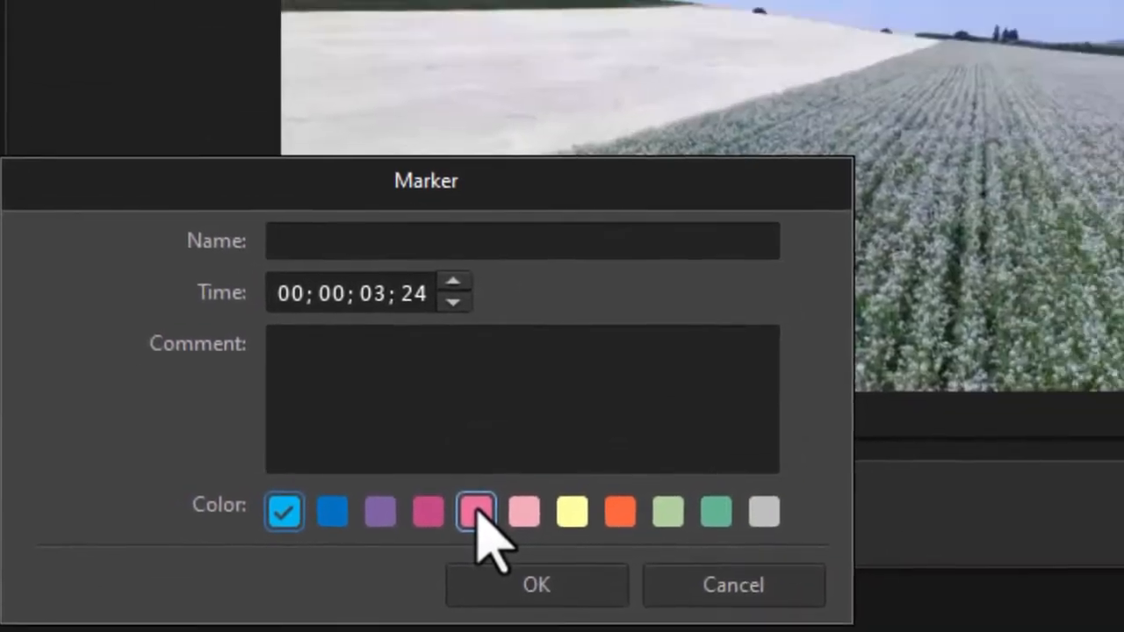
pyautogui.write('end in motion')
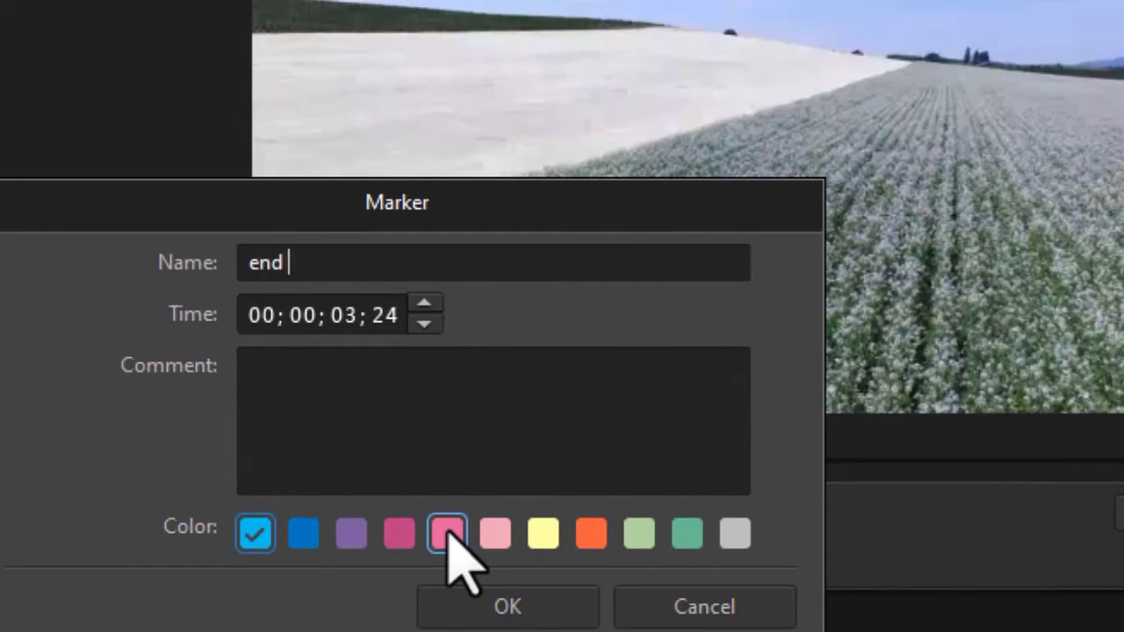
pyautogui.click(542, 609)
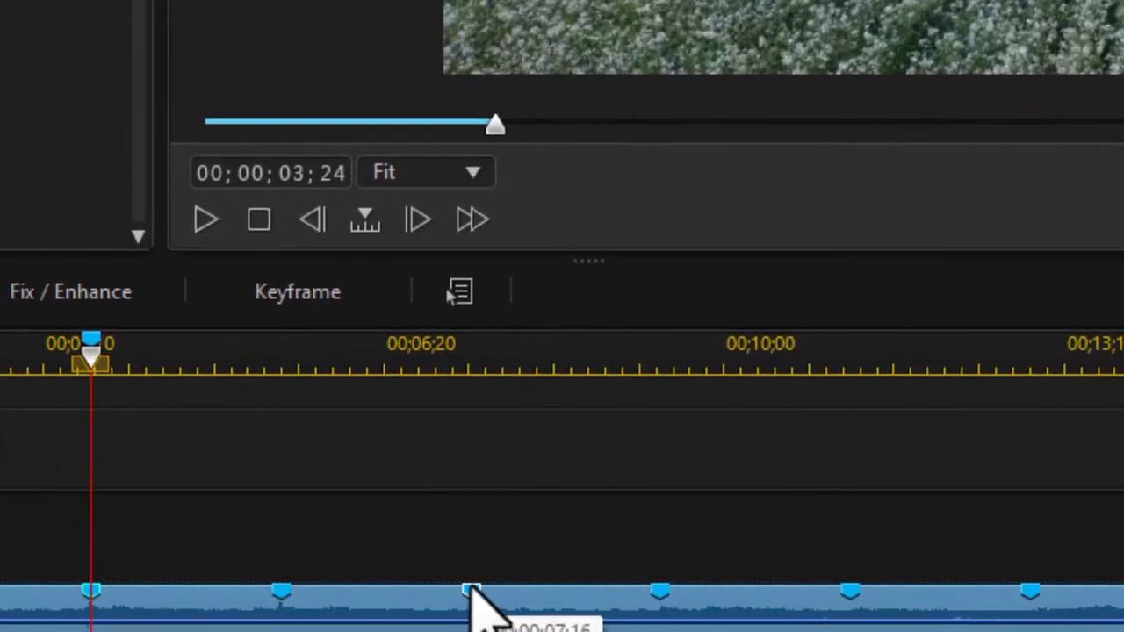
# Step: Add a timeline marker named "start out motion" at the clip's fourth beat marker, 00;00;07;16
pyautogui.click(471, 606)
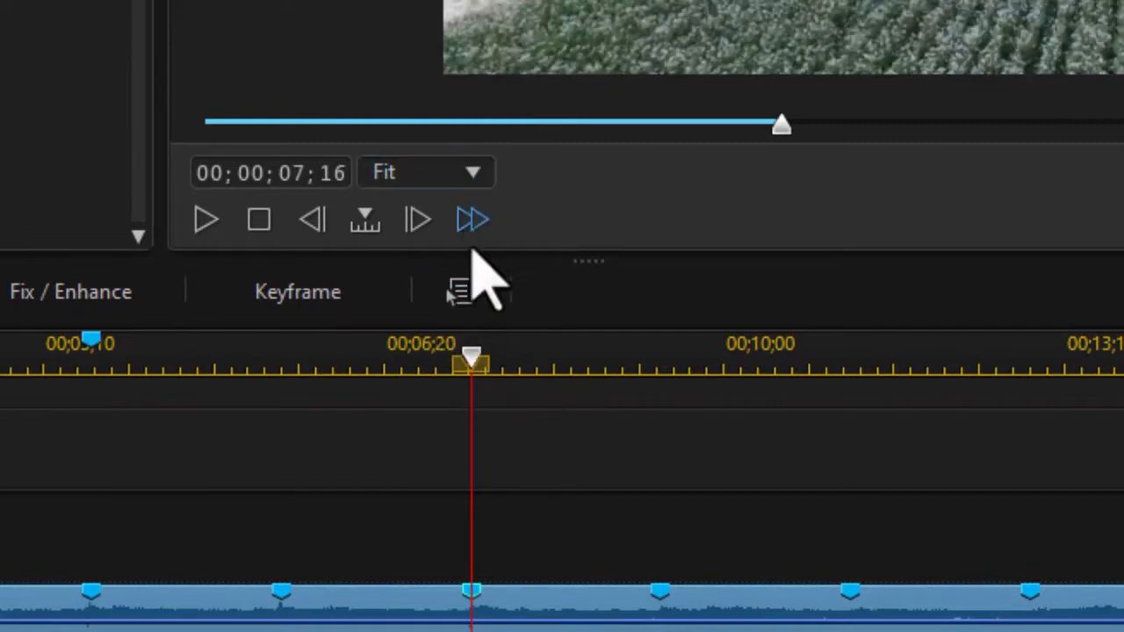
pyautogui.rightClick(475, 362)
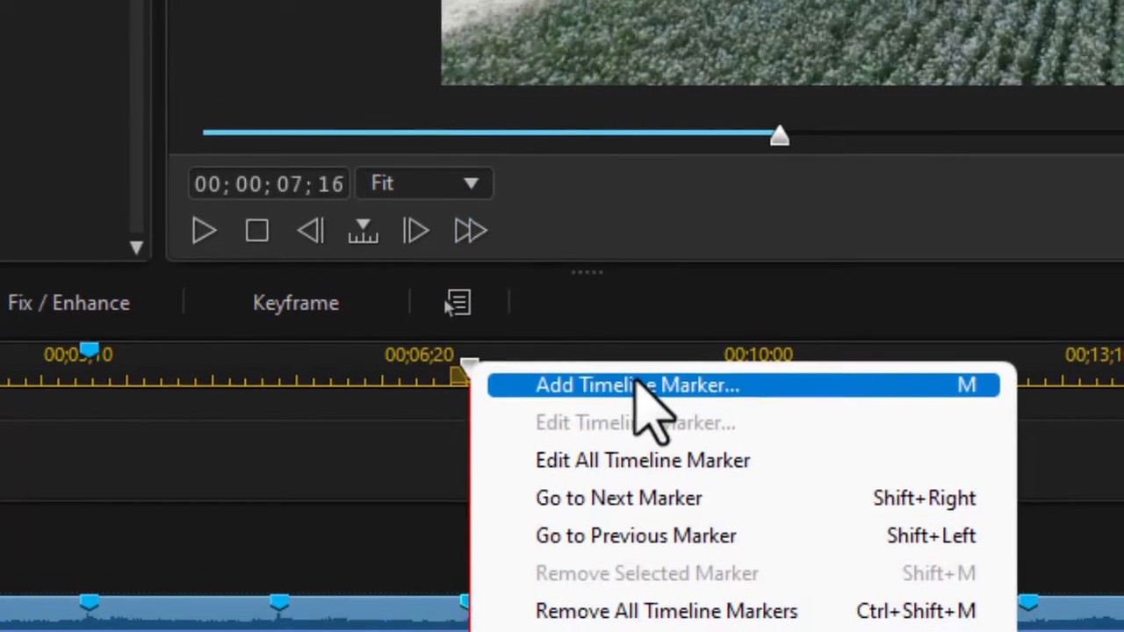
pyautogui.click(646, 376)
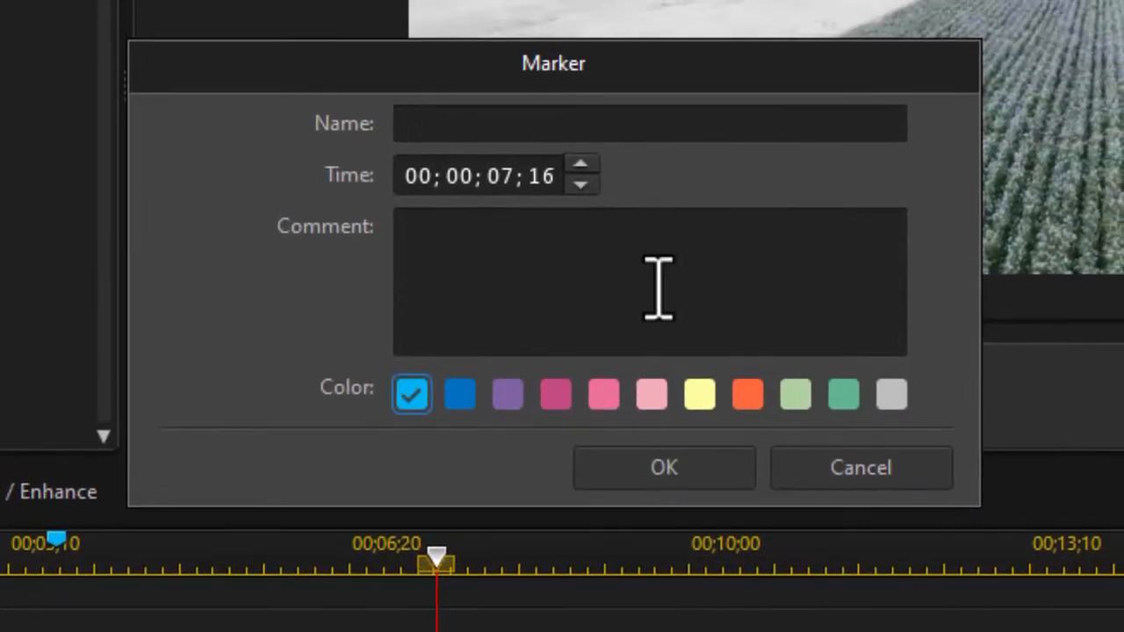
pyautogui.write('start out motion')
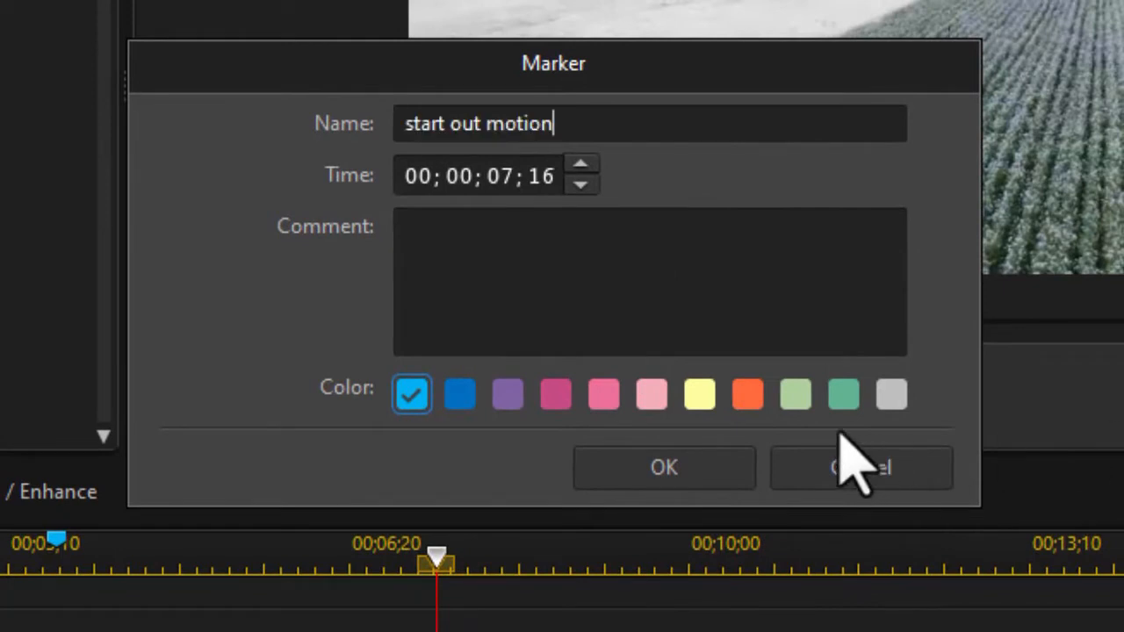
pyautogui.click(736, 465)
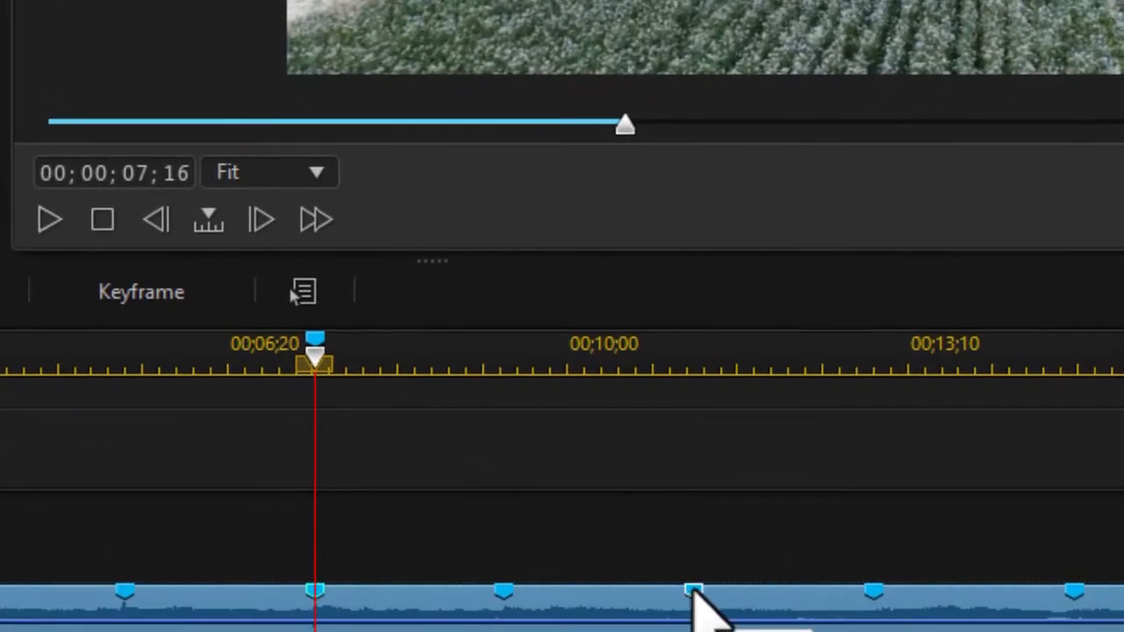
# Step: Add a timeline marker named "ti" at the clip's sixth beat marker, 00;00;11;07
pyautogui.click(693, 594)
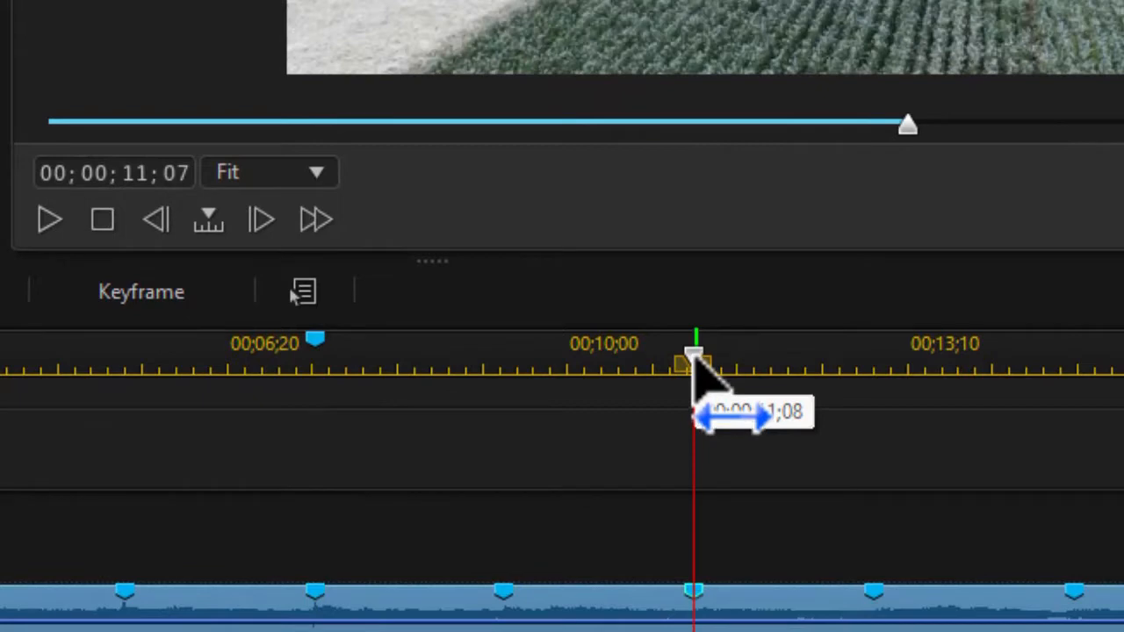
pyautogui.rightClick(694, 360)
pyautogui.click(751, 380)
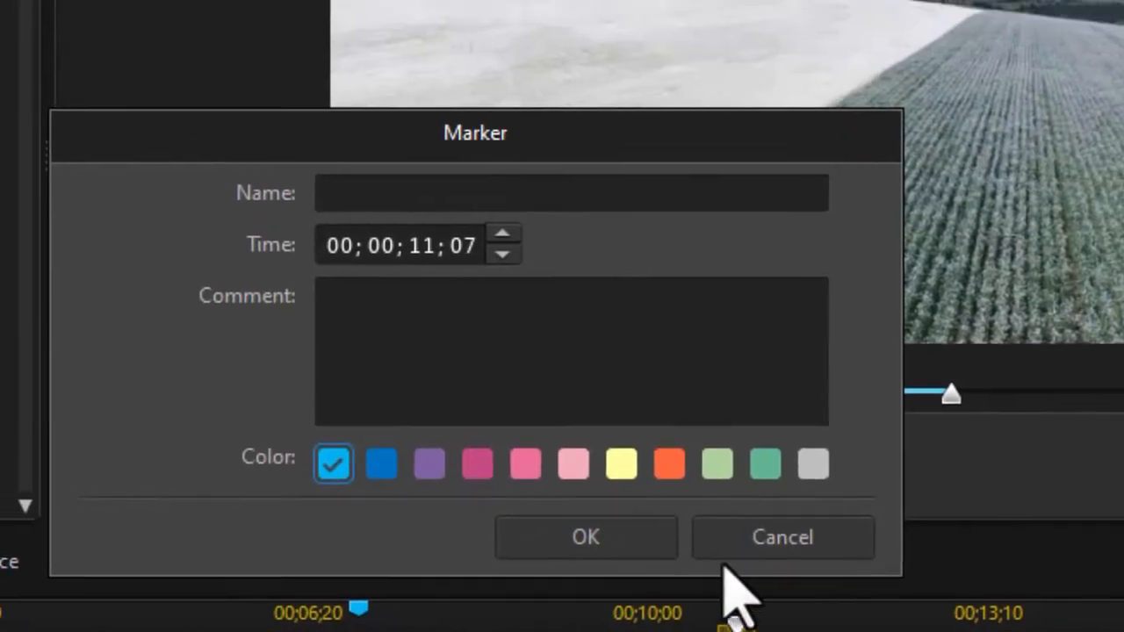
pyautogui.write('ti')
pyautogui.press('Return')
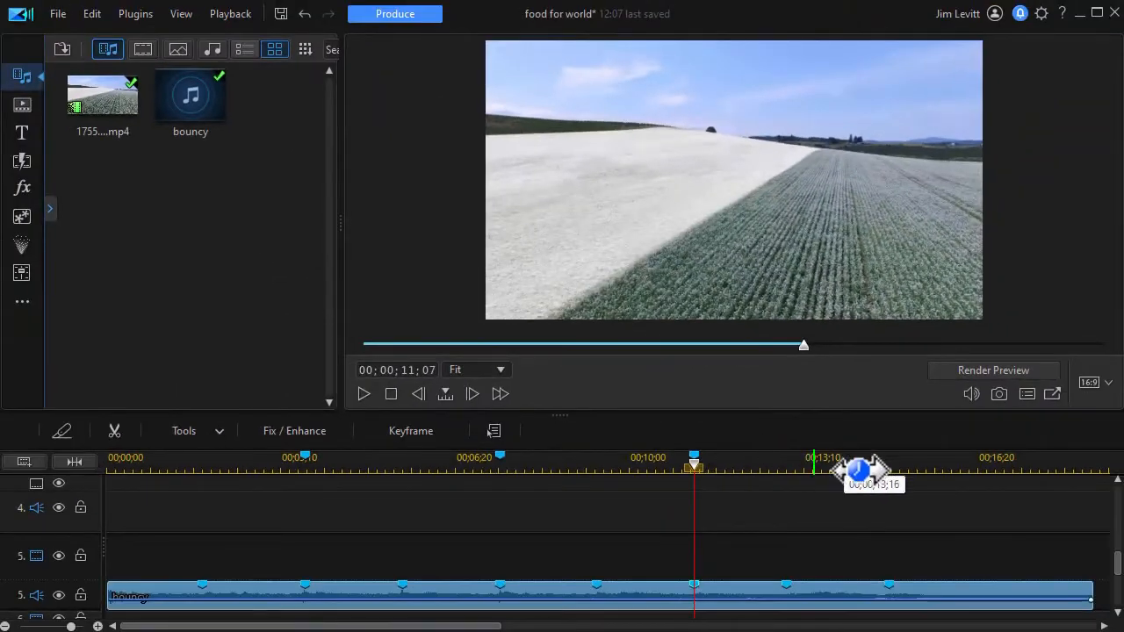
# Step: Place the custom title "Food for the World" at the start of video track 3 and extend it to the 00;00;11;07 timeline marker
pyautogui.scroll(3, 1118, 566)
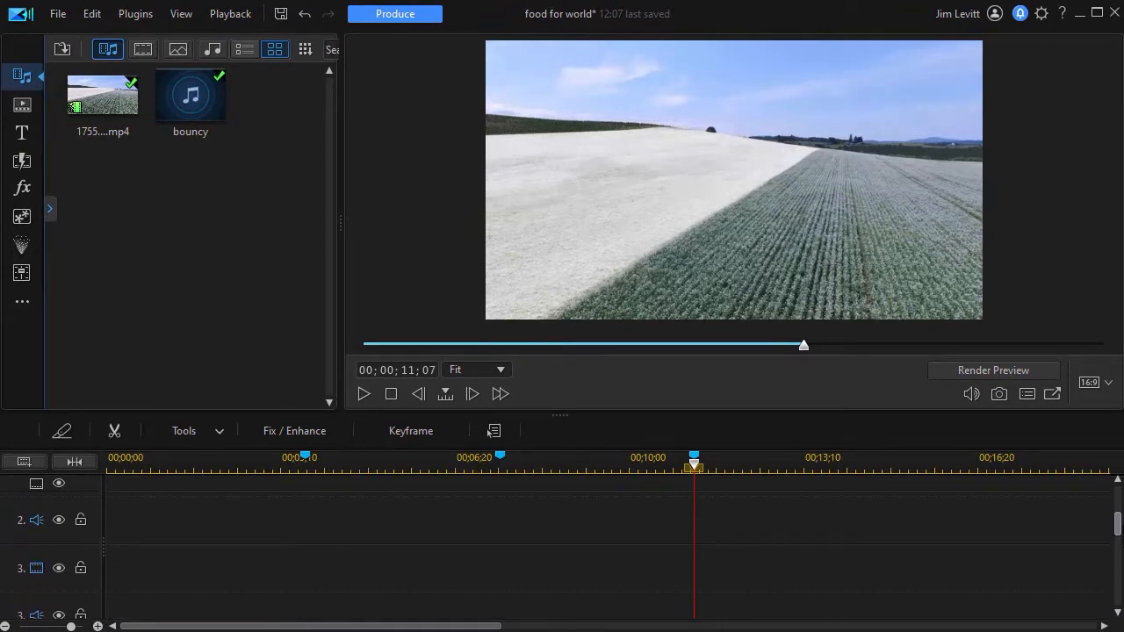
pyautogui.scroll(-3, 606, 546)
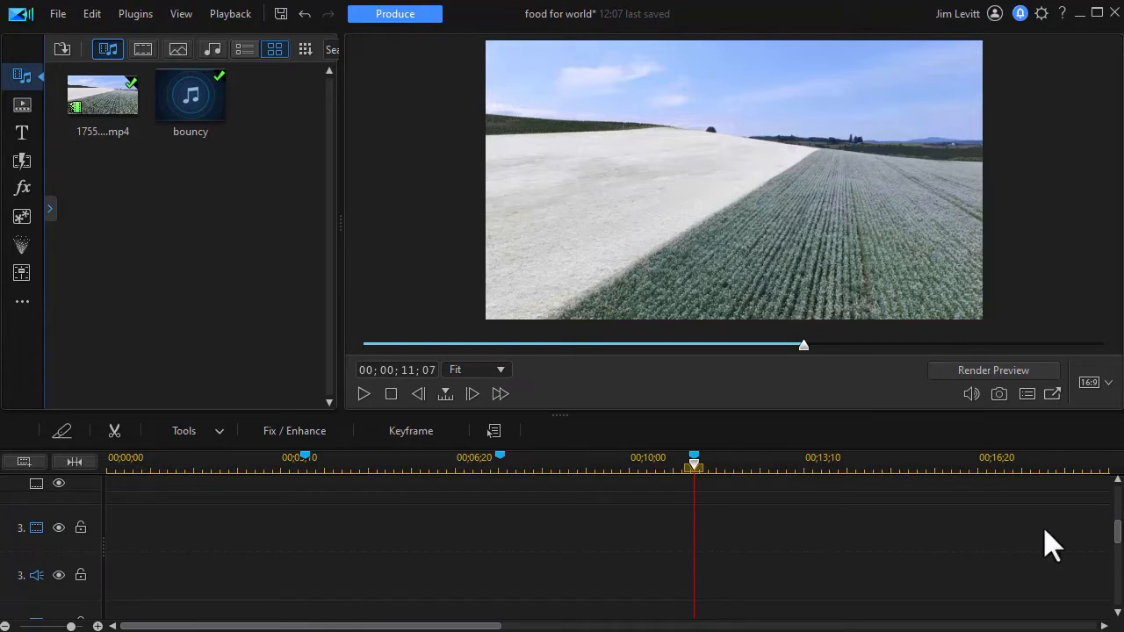
pyautogui.click(23, 134)
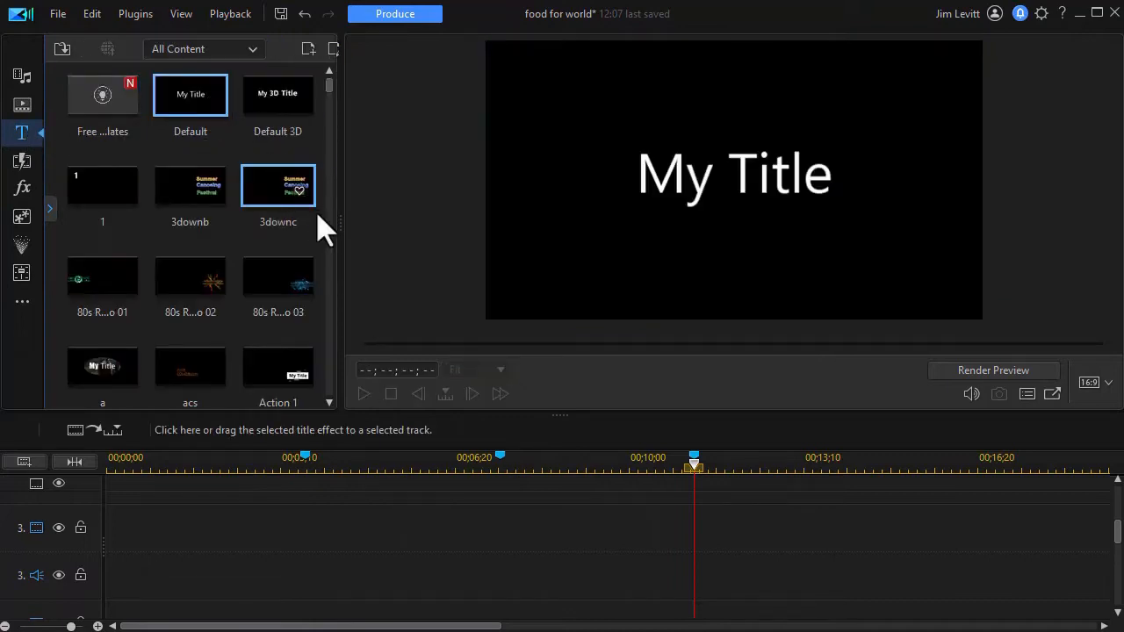
pyautogui.click(253, 50)
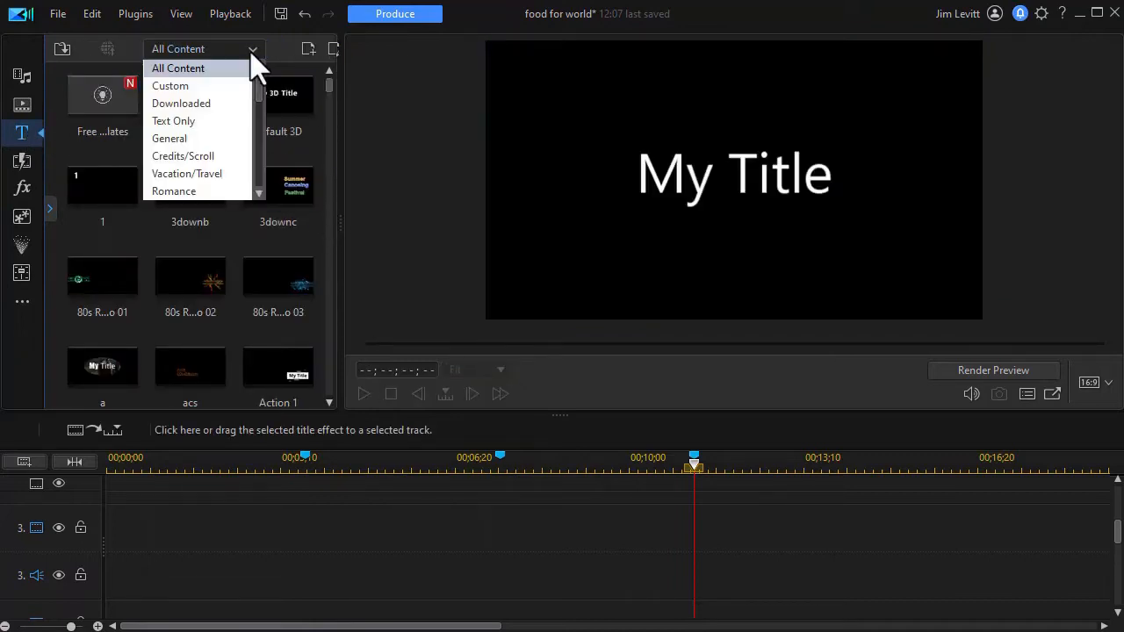
pyautogui.click(213, 87)
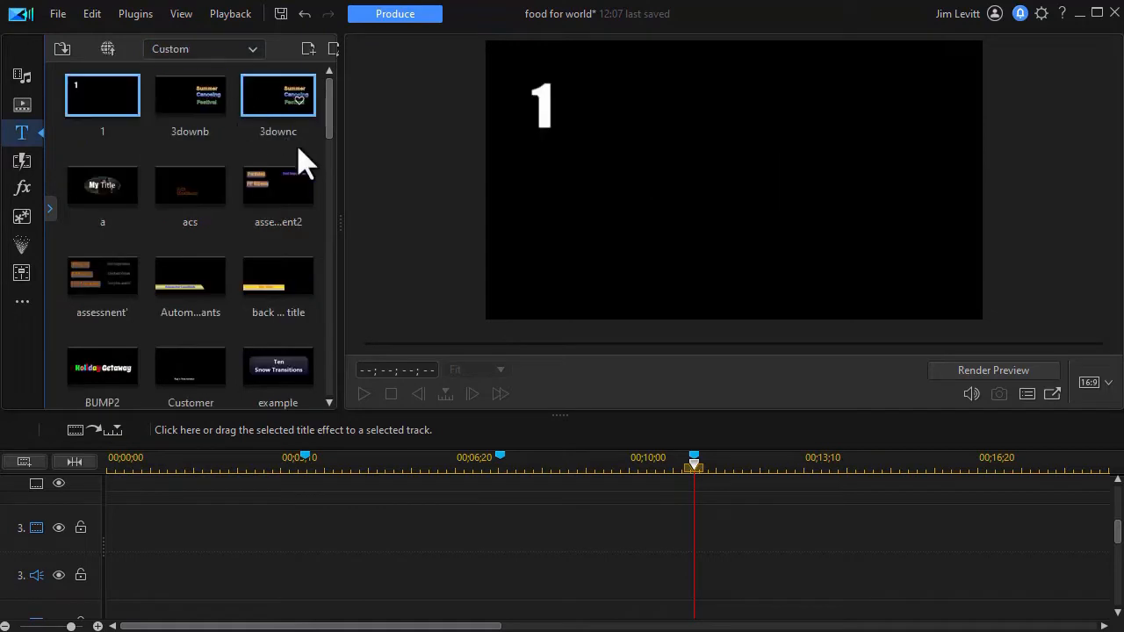
pyautogui.scroll(-3, 201, 364)
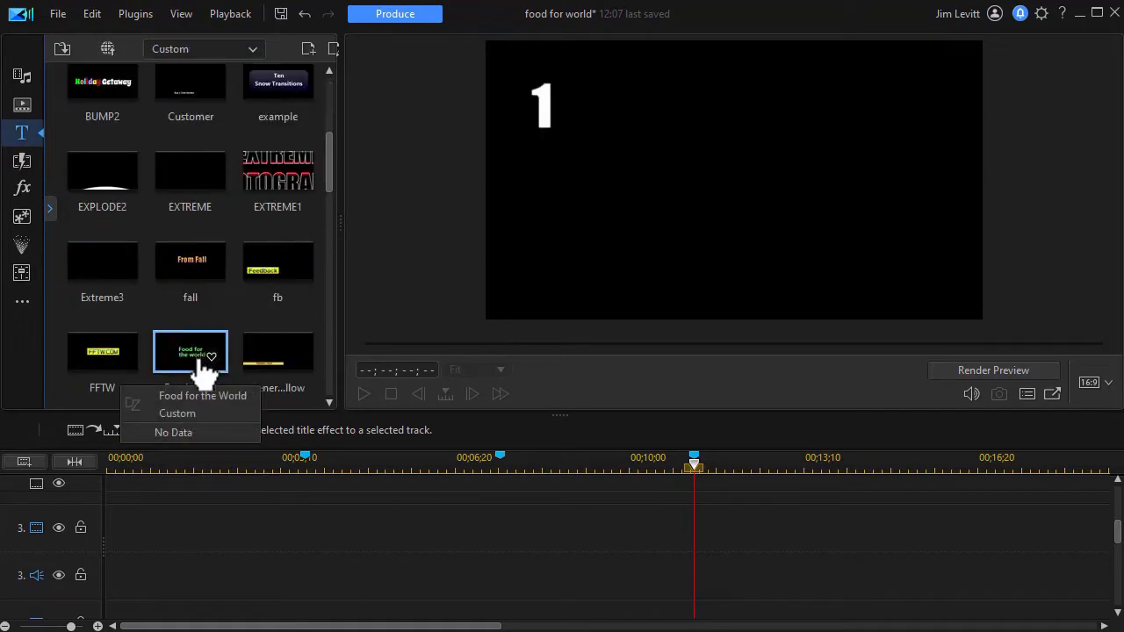
pyautogui.click(201, 364)
pyautogui.moveTo(193, 366); pyautogui.dragTo(105, 532)
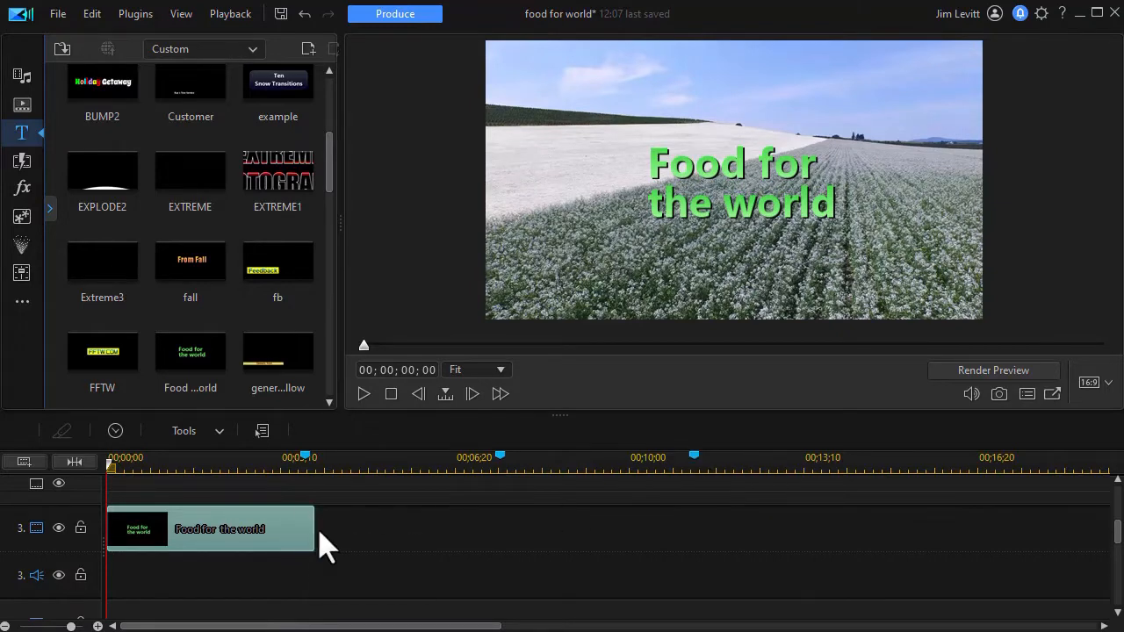
pyautogui.moveTo(313, 529); pyautogui.dragTo(693, 542)
pyautogui.moveTo(521, 577); pyautogui.dragTo(369, 551)
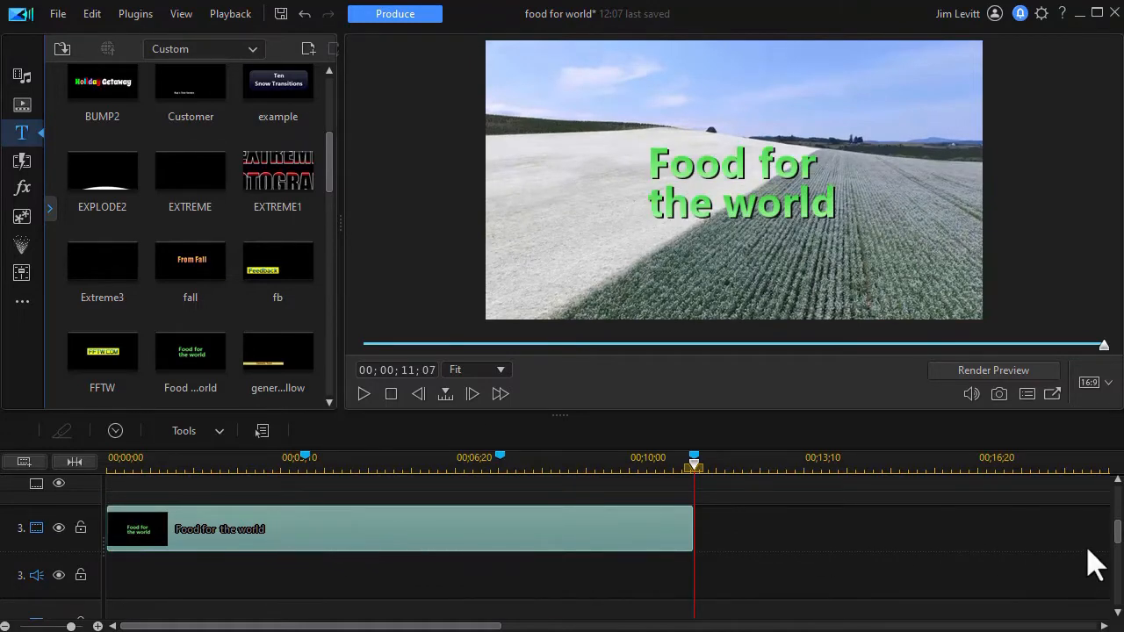
# Step: Place the light-to-medium blue gradient color board at the start of video track 2 and extend it to the 00;00;11;07 timeline marker
pyautogui.moveTo(1120, 543); pyautogui.dragTo(1119, 526)
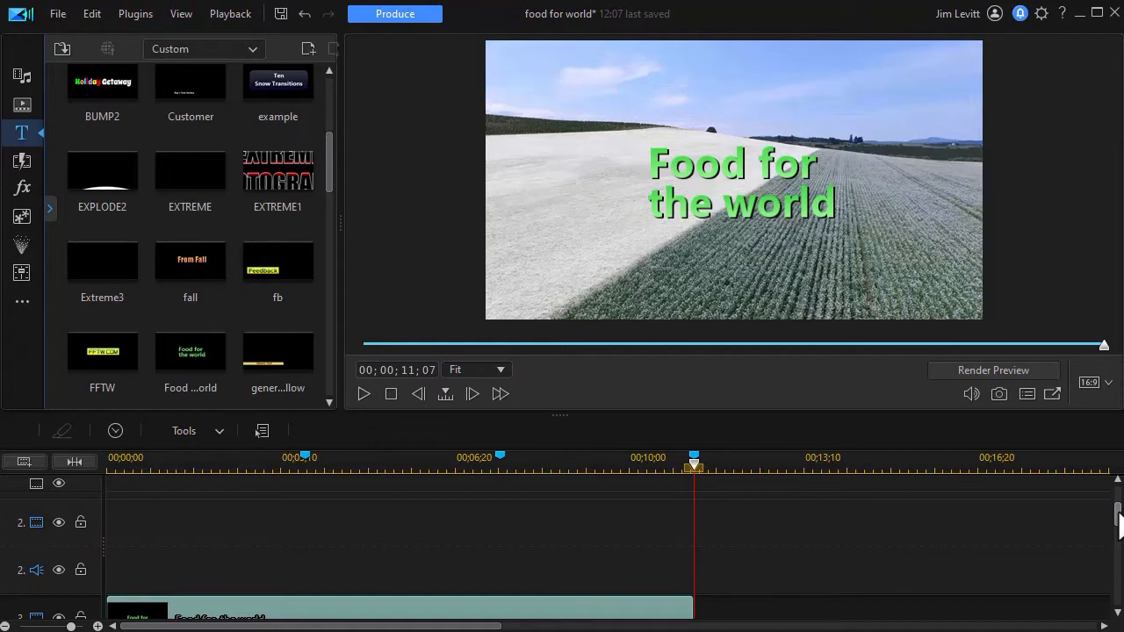
pyautogui.scroll(-2, 1120, 523)
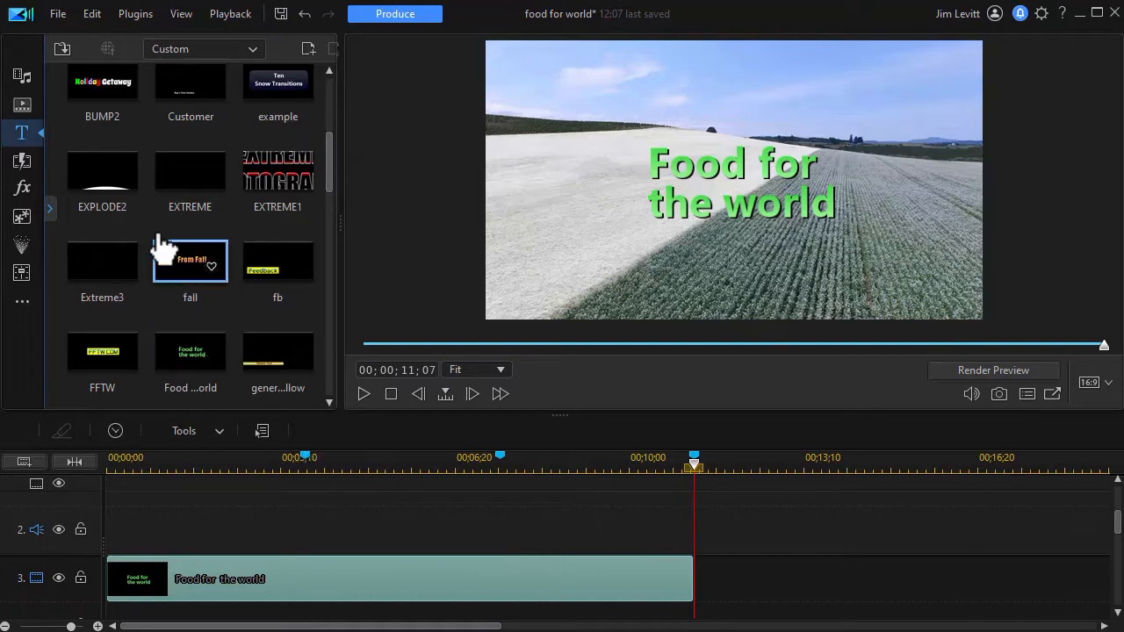
pyautogui.click(23, 77)
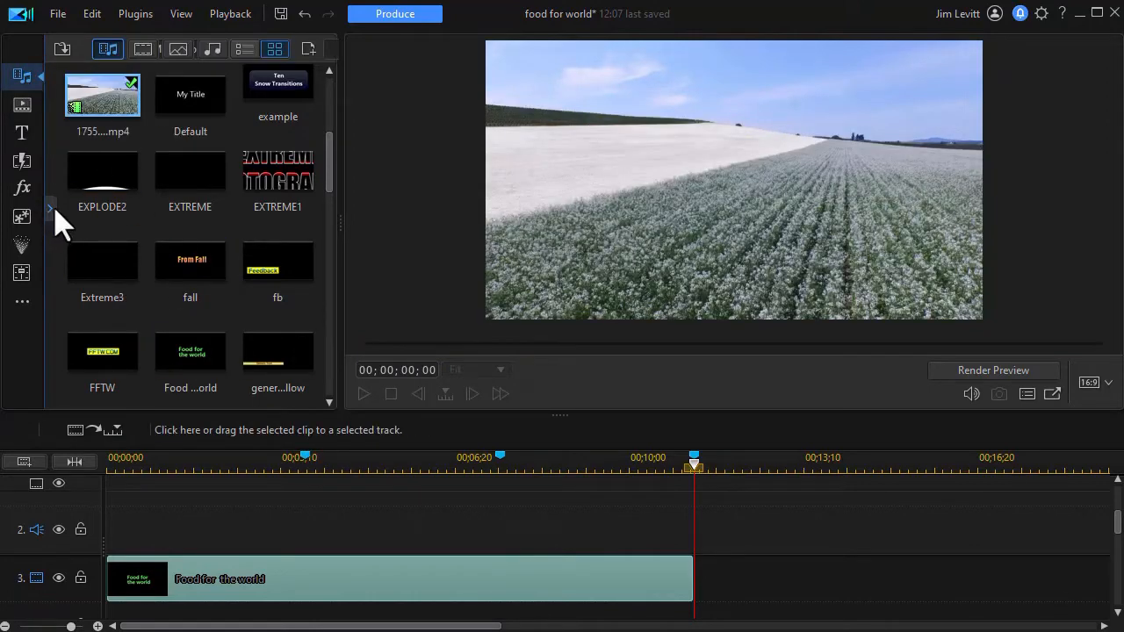
pyautogui.click(52, 211)
pyautogui.click(99, 103)
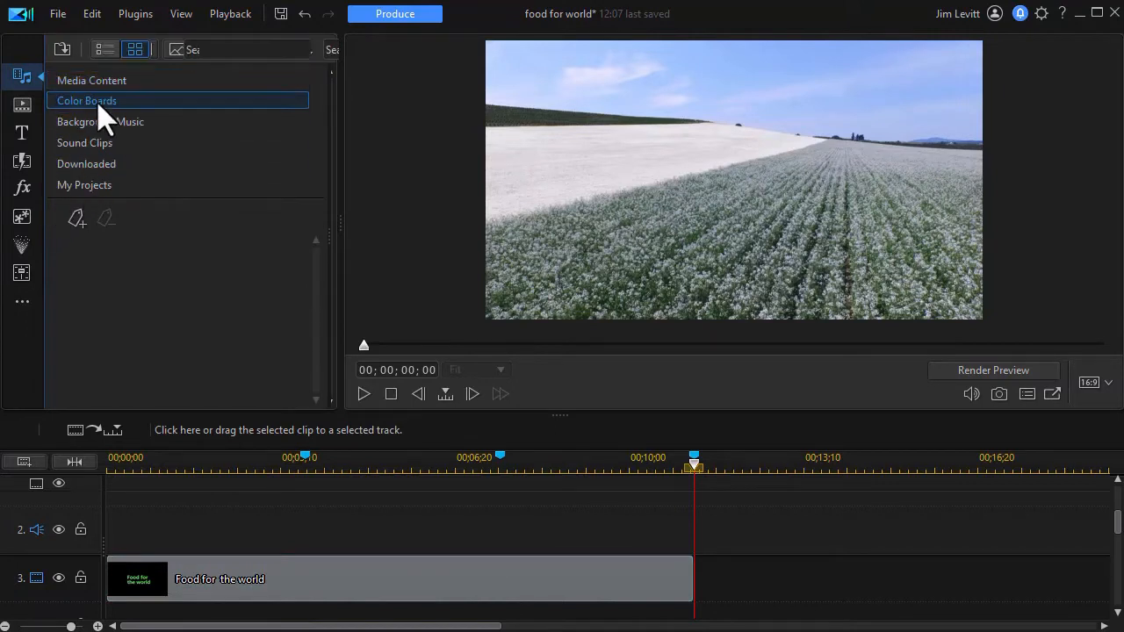
pyautogui.moveTo(341, 224); pyautogui.dragTo(523, 231)
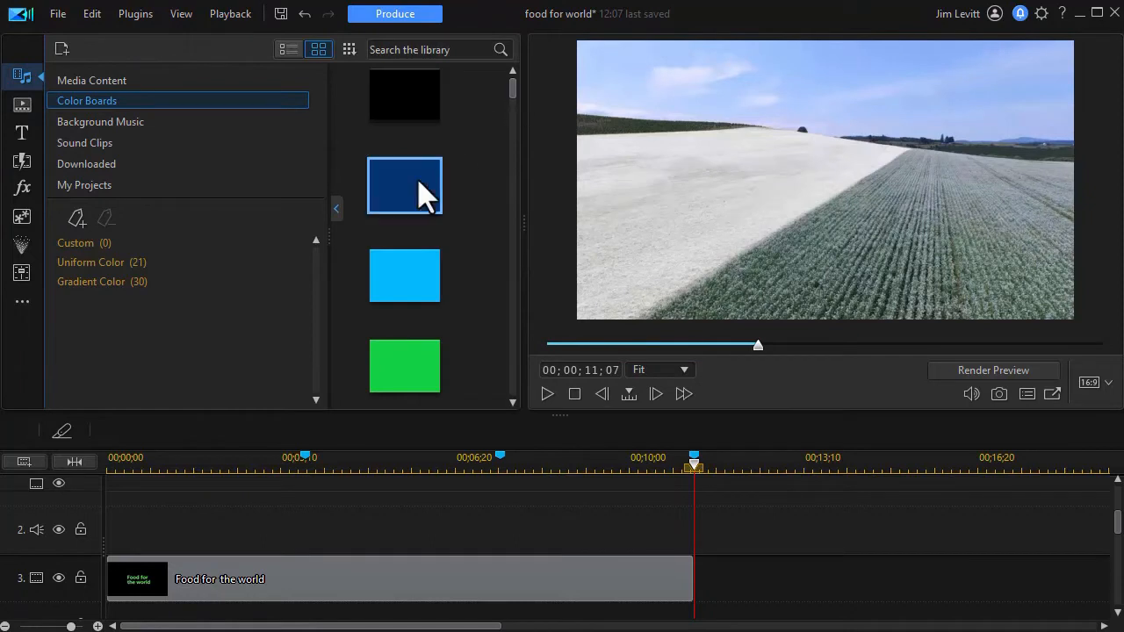
pyautogui.click(114, 282)
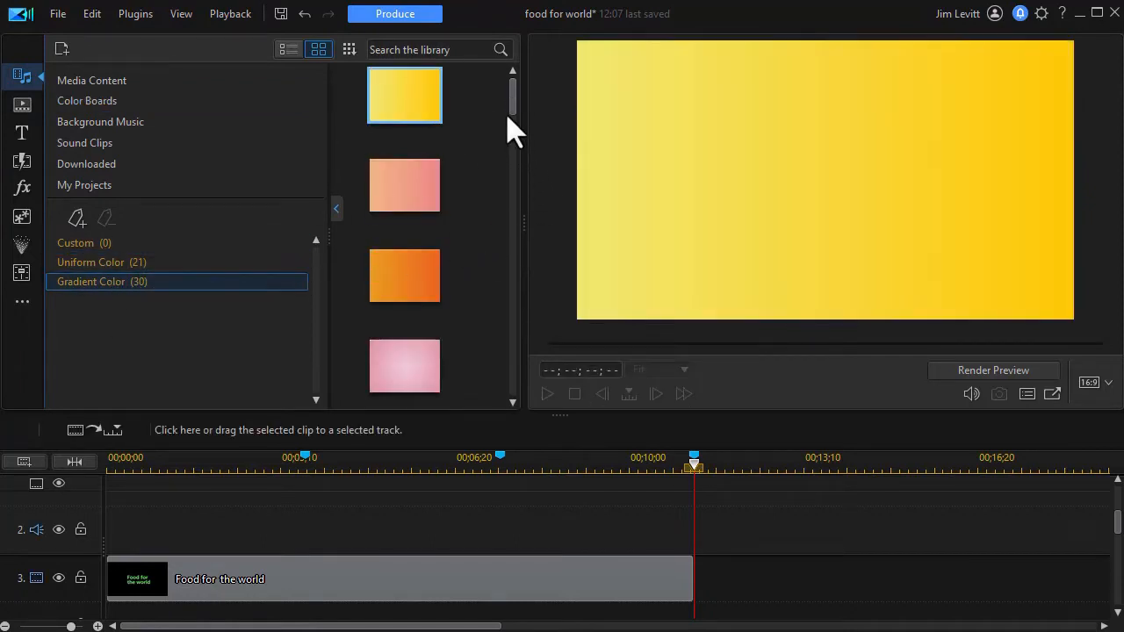
pyautogui.moveTo(512, 101); pyautogui.dragTo(511, 338)
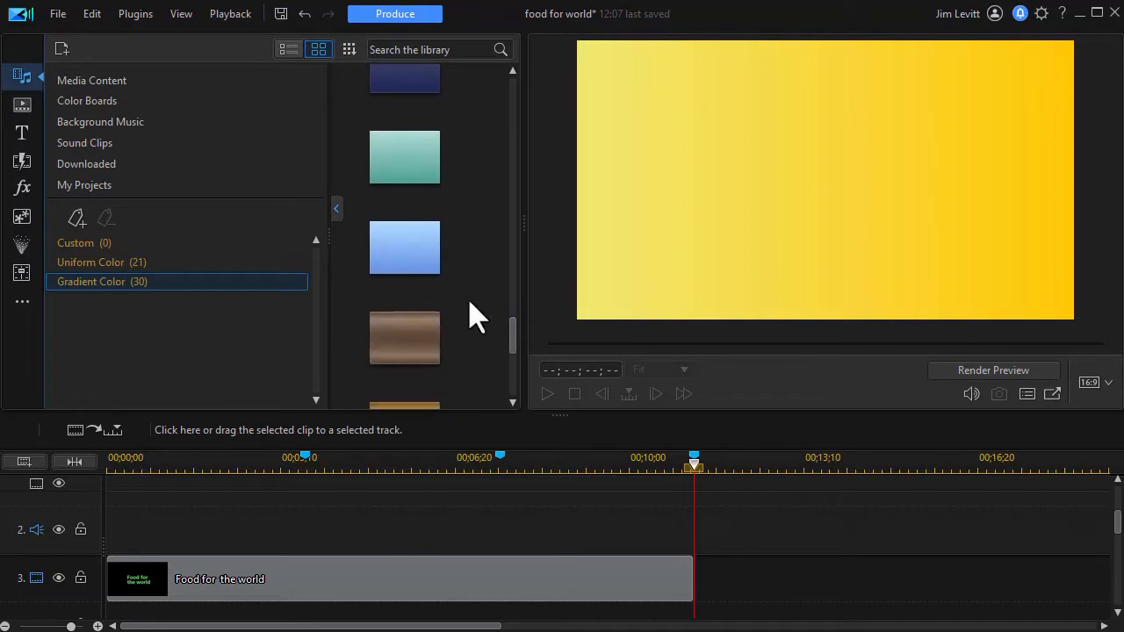
pyautogui.moveTo(410, 255); pyautogui.dragTo(79, 535)
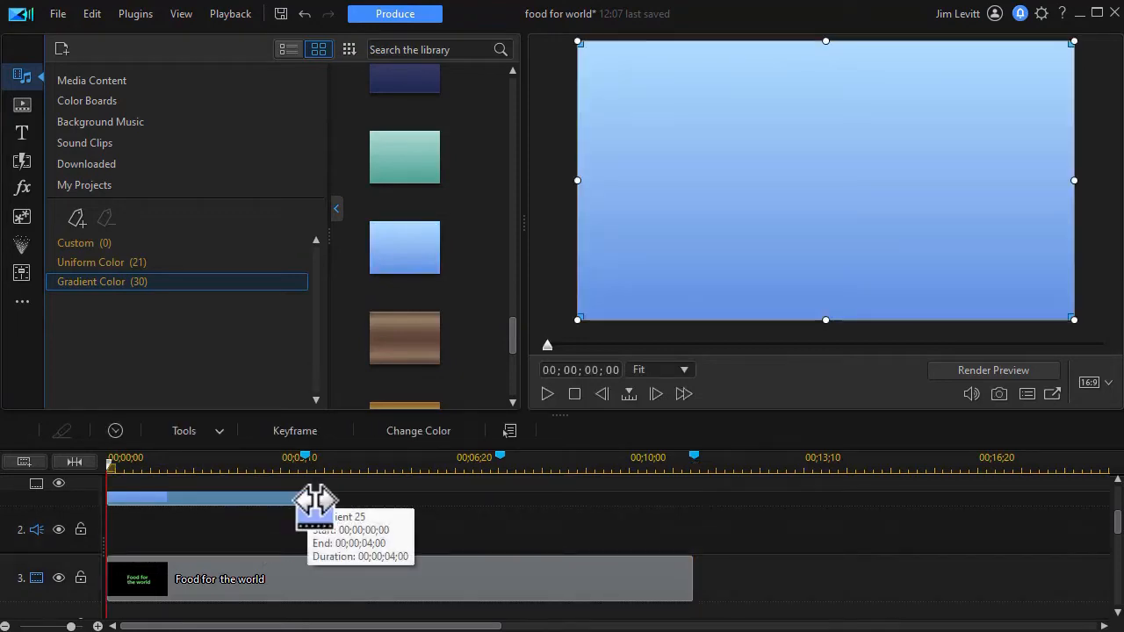
pyautogui.moveTo(317, 501); pyautogui.dragTo(694, 529)
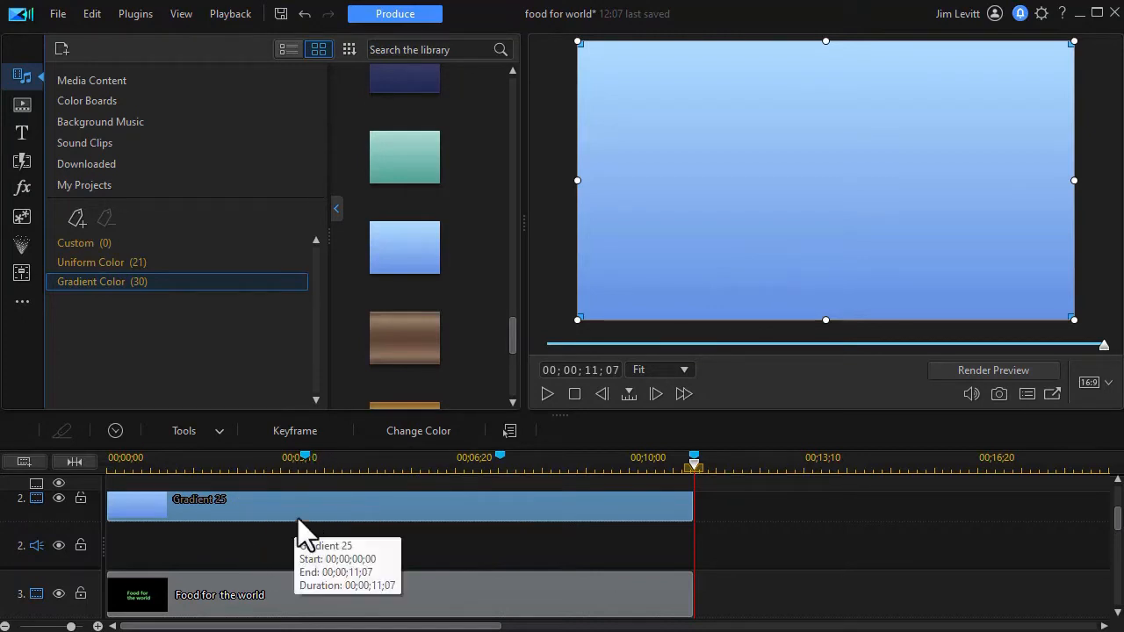
# Step: Open the gradient clip in its designer at 00;00;04;10 and lower its opacity to 64%
pyautogui.click(332, 459)
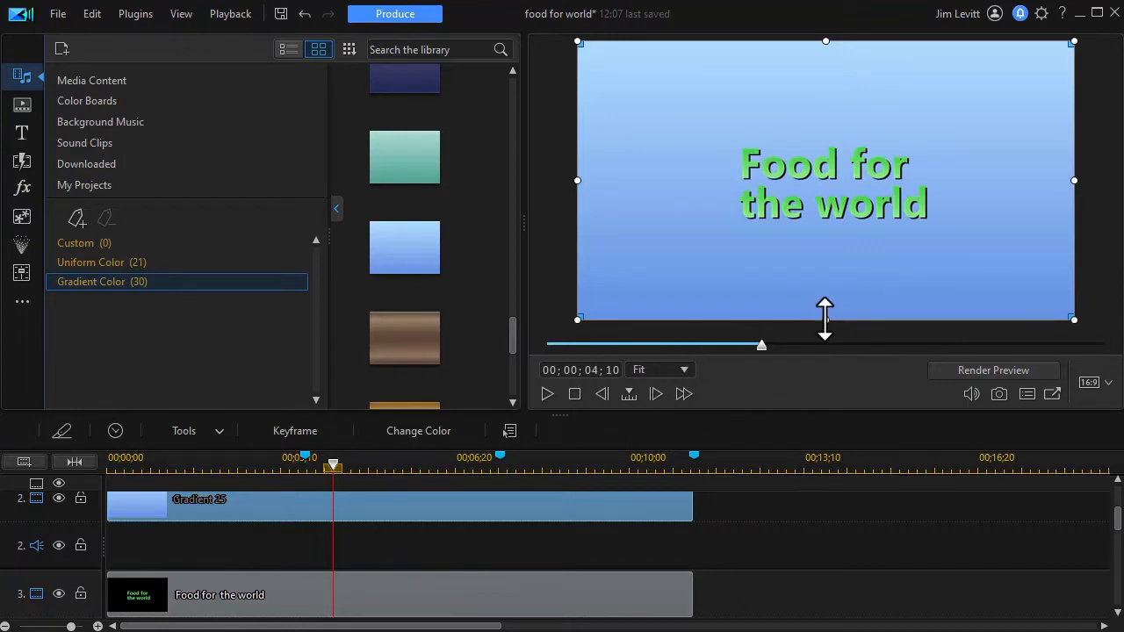
pyautogui.doubleClick(462, 509)
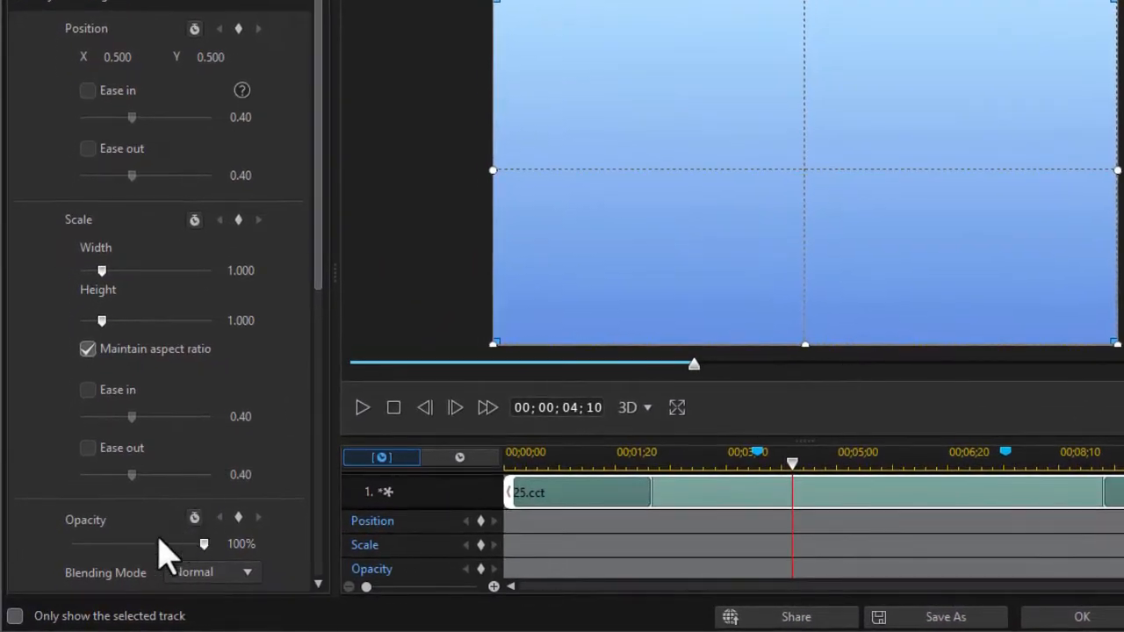
pyautogui.moveTo(202, 545)
pyautogui.mouseDown()
pyautogui.moveTo(163, 550)
pyautogui.moveTo(158, 565)
pyautogui.moveTo(153, 553)
pyautogui.mouseUp()
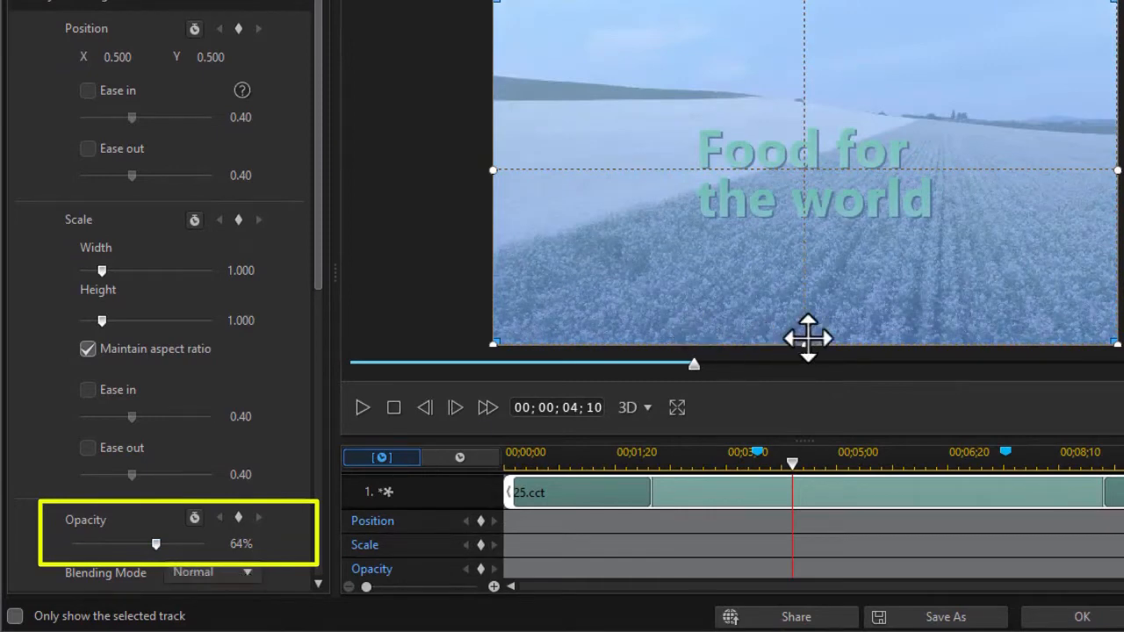
# Step: Turn off Maintain aspect ratio and shrink the gradient to about 0.484 wide by 0.474 high, placed behind the title at about X 0.514, Y 0.501
pyautogui.click(87, 344)
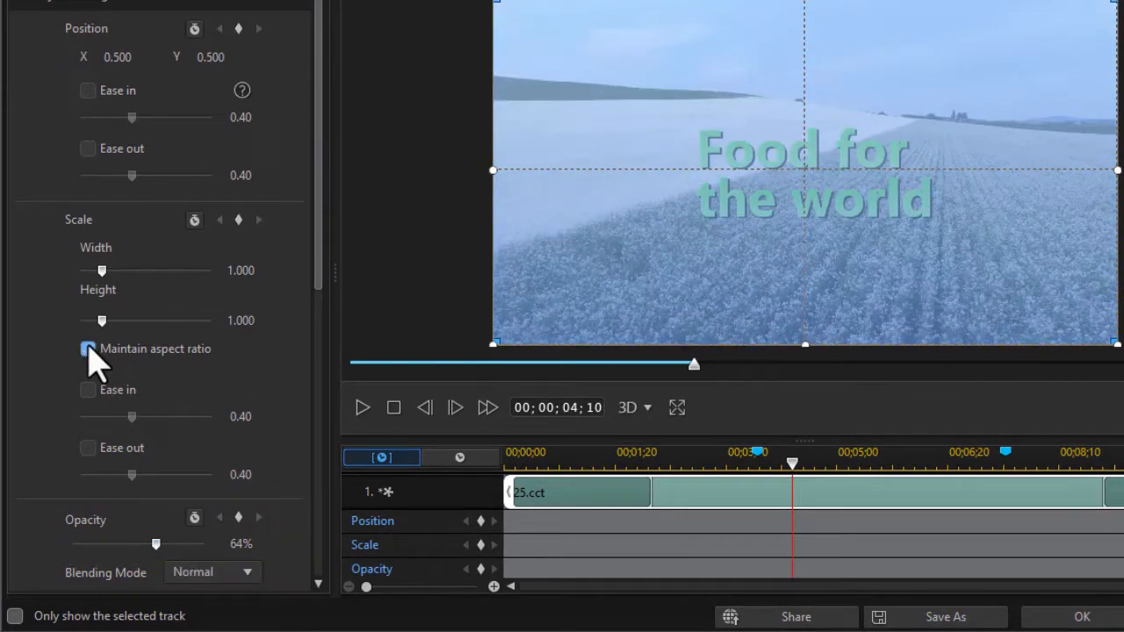
pyautogui.click(88, 349)
pyautogui.moveTo(808, 341); pyautogui.dragTo(815, 257)
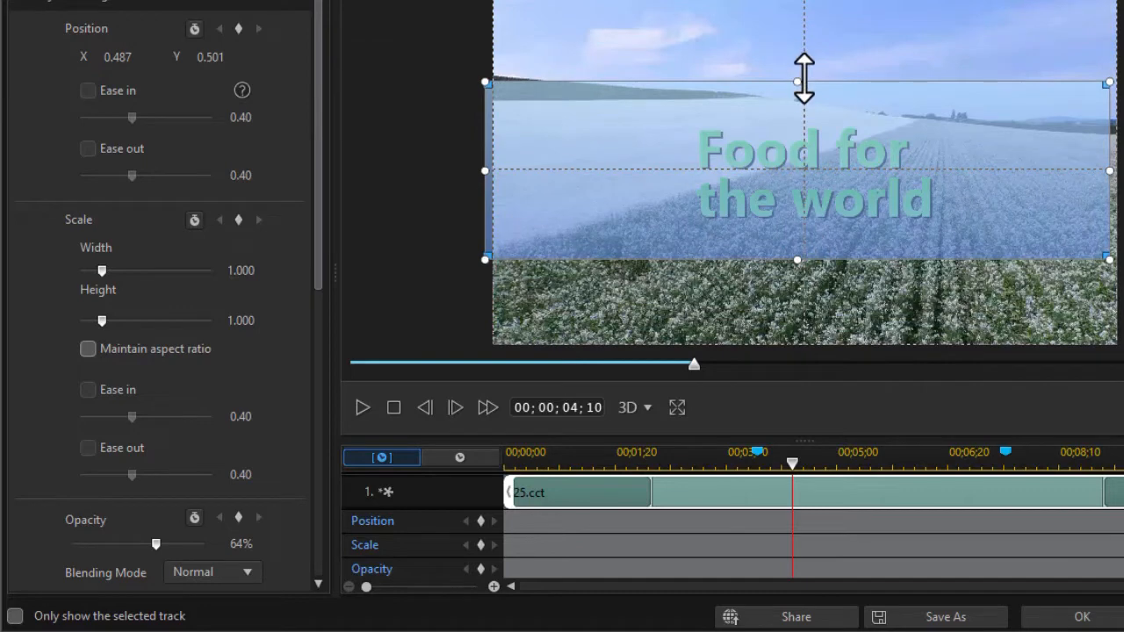
pyautogui.moveTo(798, 84); pyautogui.dragTo(798, 92)
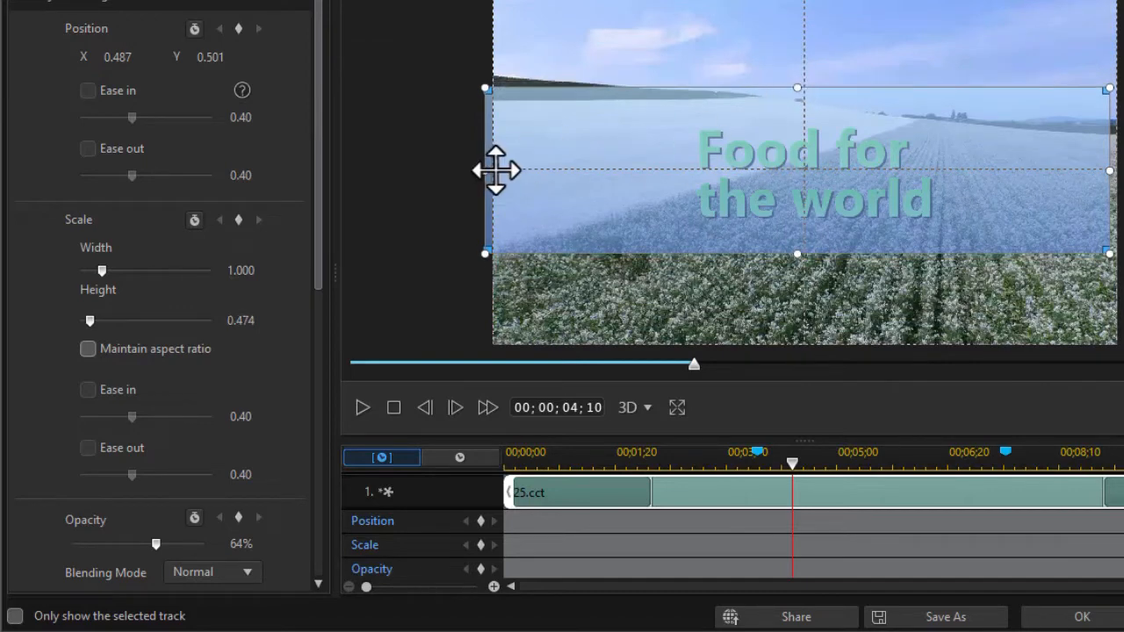
pyautogui.moveTo(484, 174); pyautogui.dragTo(651, 196)
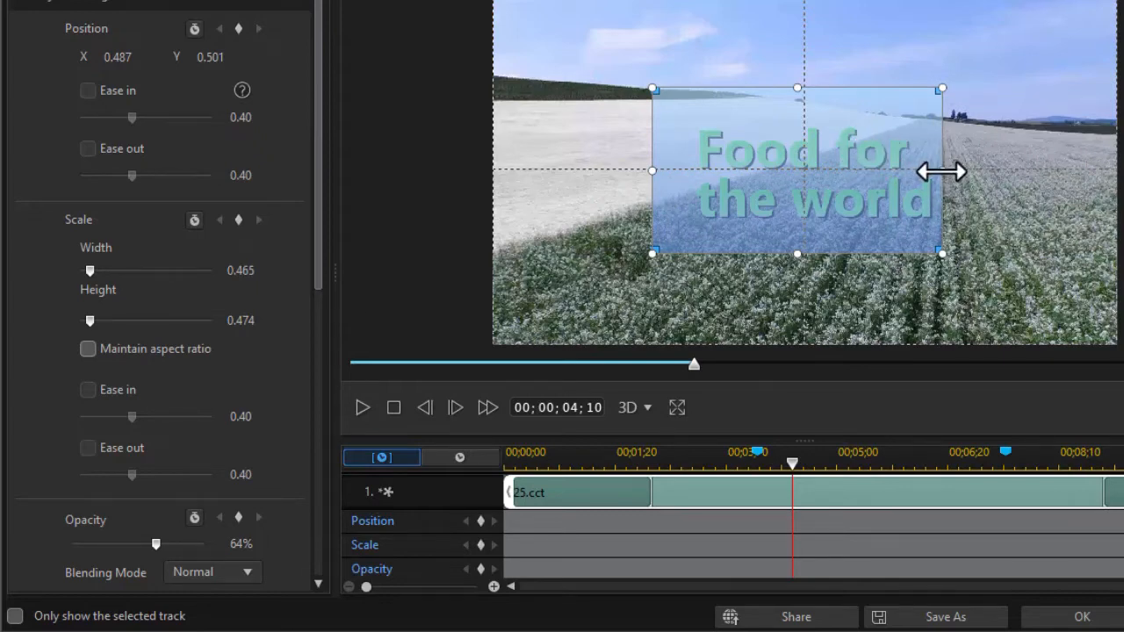
pyautogui.moveTo(943, 172); pyautogui.dragTo(949, 171)
pyautogui.moveTo(759, 167); pyautogui.dragTo(779, 168)
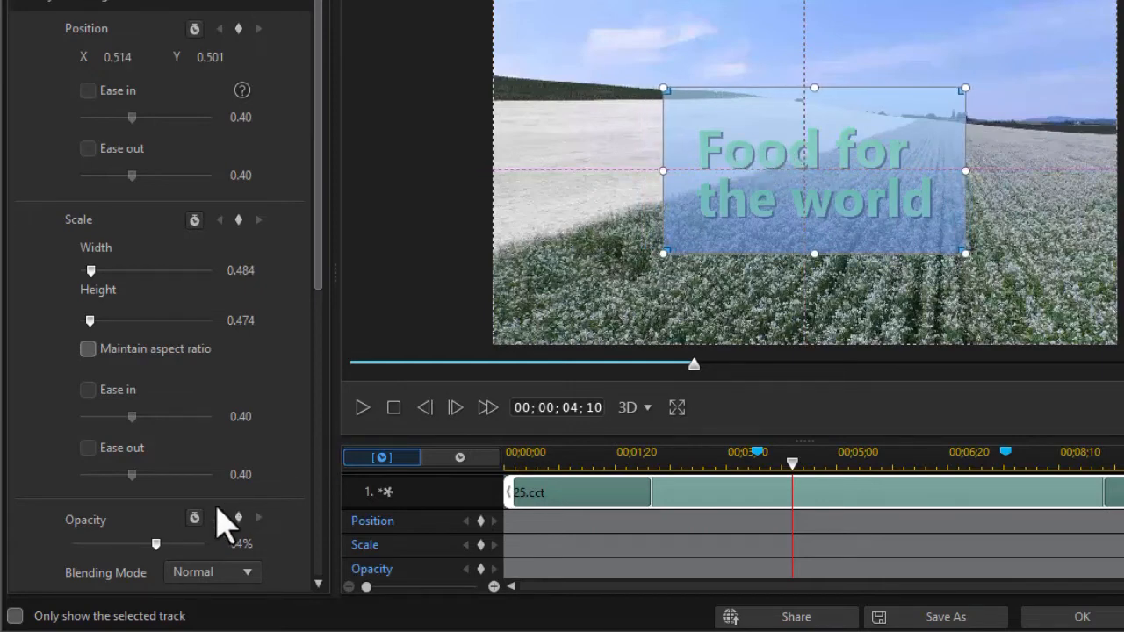
# Step: Set the gradient's opacity to 100% and add opacity keyframes at the 00;00;03;24 and 00;00;07;16 timeline markers
pyautogui.moveTo(157, 544); pyautogui.dragTo(202, 552)
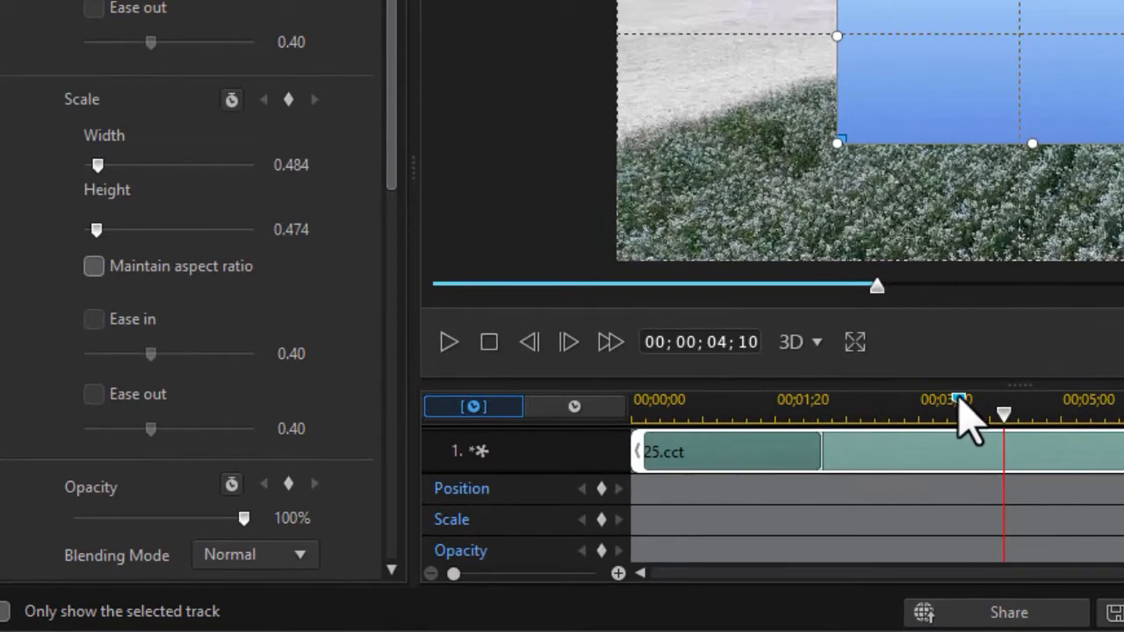
pyautogui.click(958, 400)
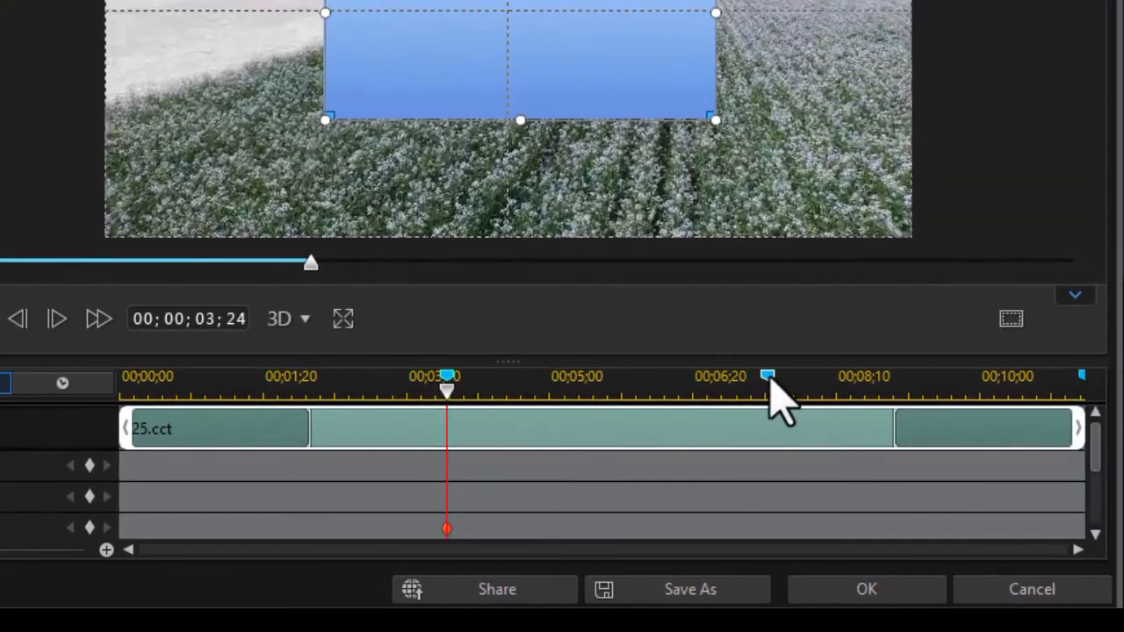
pyautogui.click(769, 380)
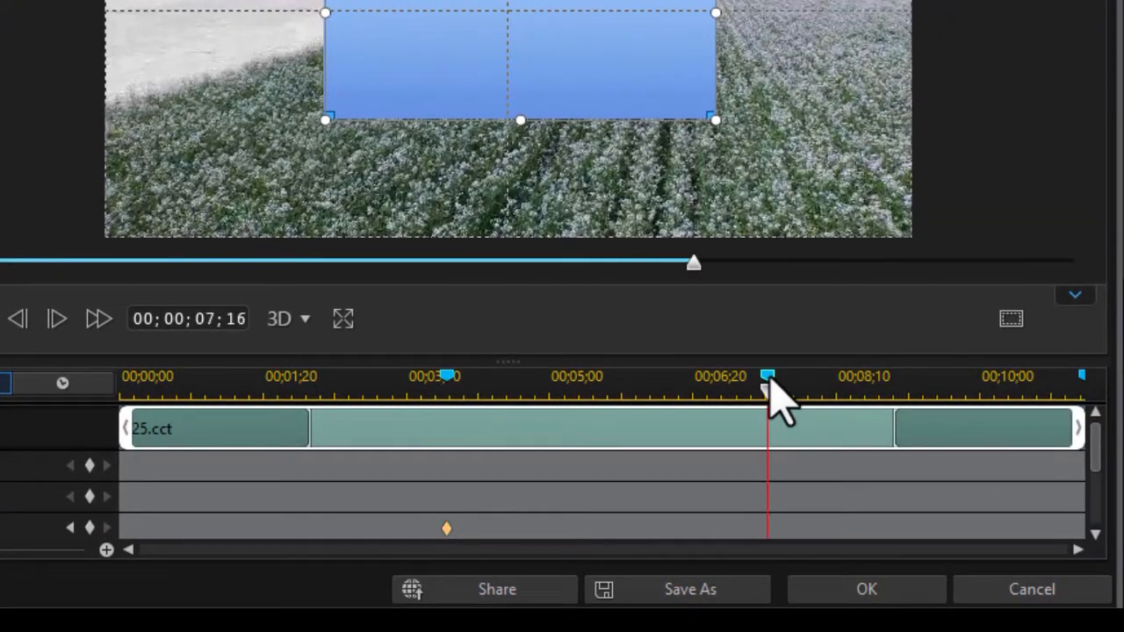
pyautogui.click(89, 528)
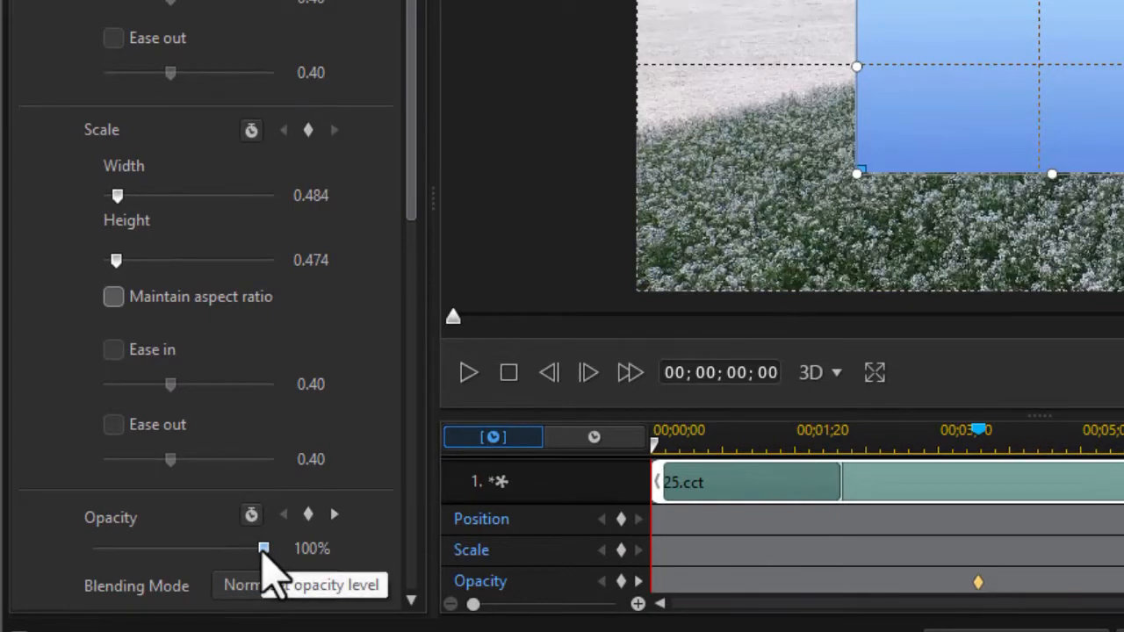
# Step: Keyframe the gradient fully transparent at 00;00;00;00 and at the 00;00;11;07 marker, and apply the changes
pyautogui.moveTo(264, 548); pyautogui.dragTo(91, 555)
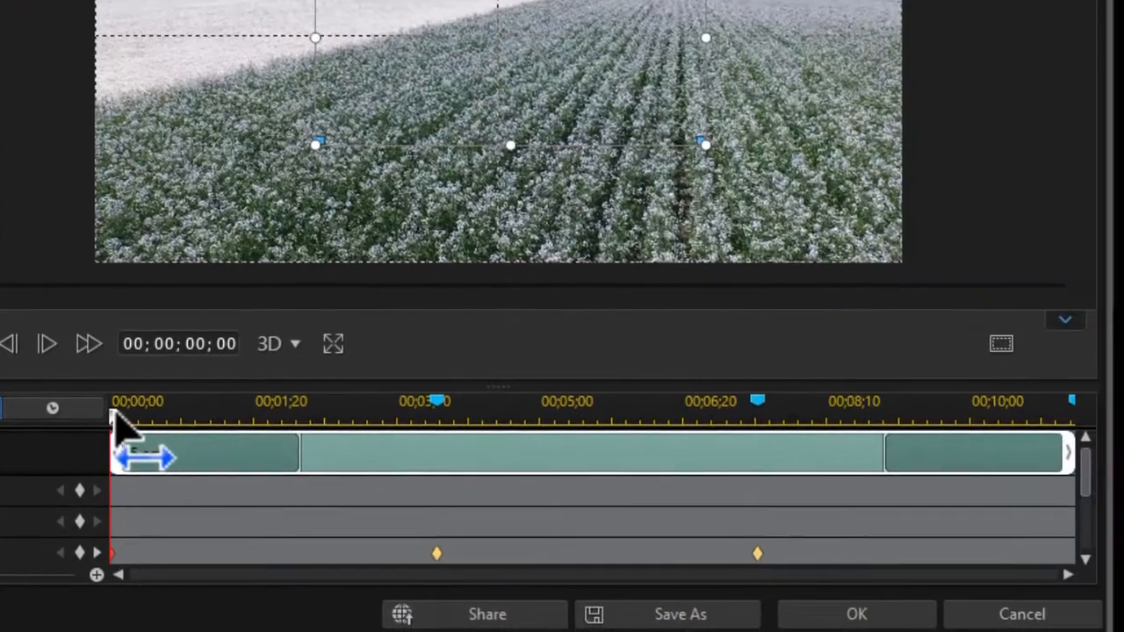
pyautogui.moveTo(659, 447); pyautogui.dragTo(1061, 476)
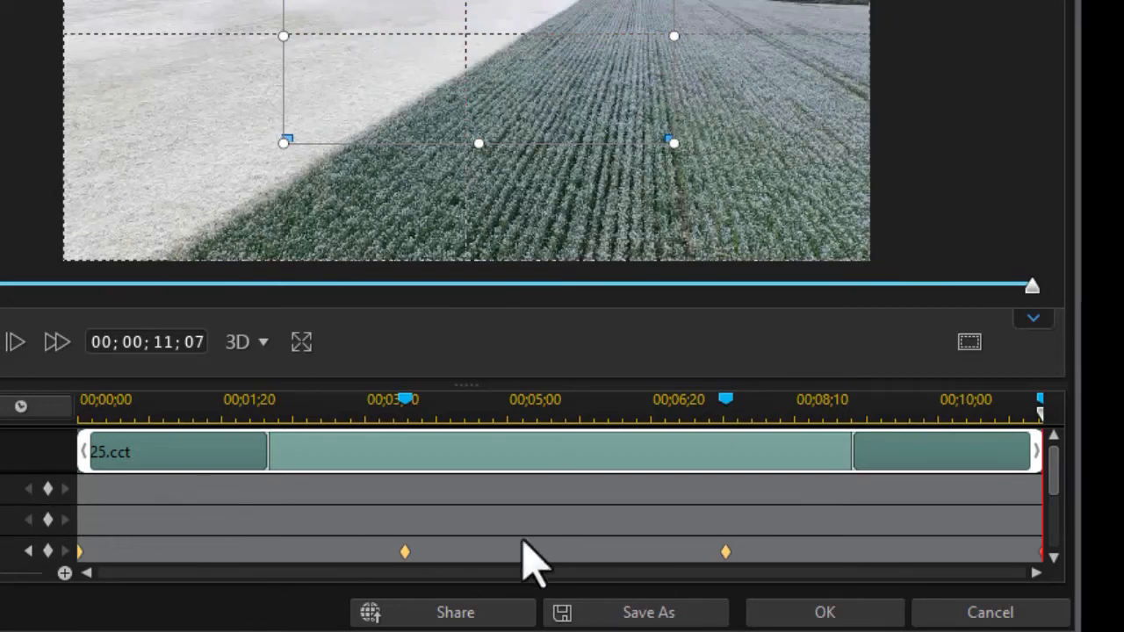
pyautogui.click(846, 615)
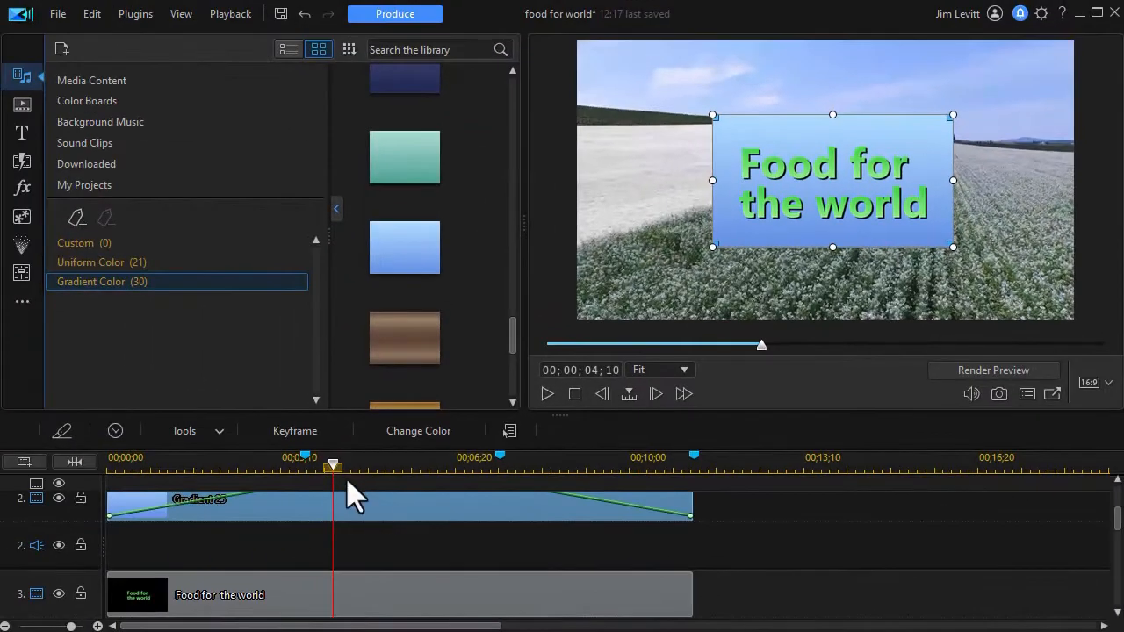
# Step: Play the project from the start past the end of the title to review the gradient's fade timing, and stop playback
pyautogui.moveTo(348, 482); pyautogui.dragTo(20, 477)
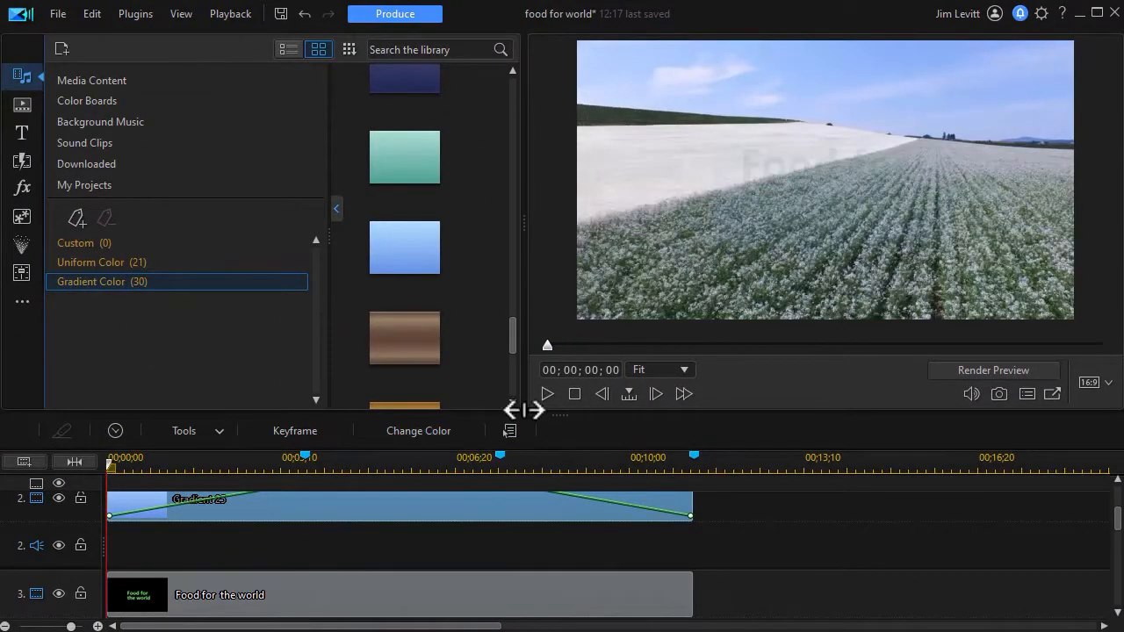
pyautogui.click(546, 394)
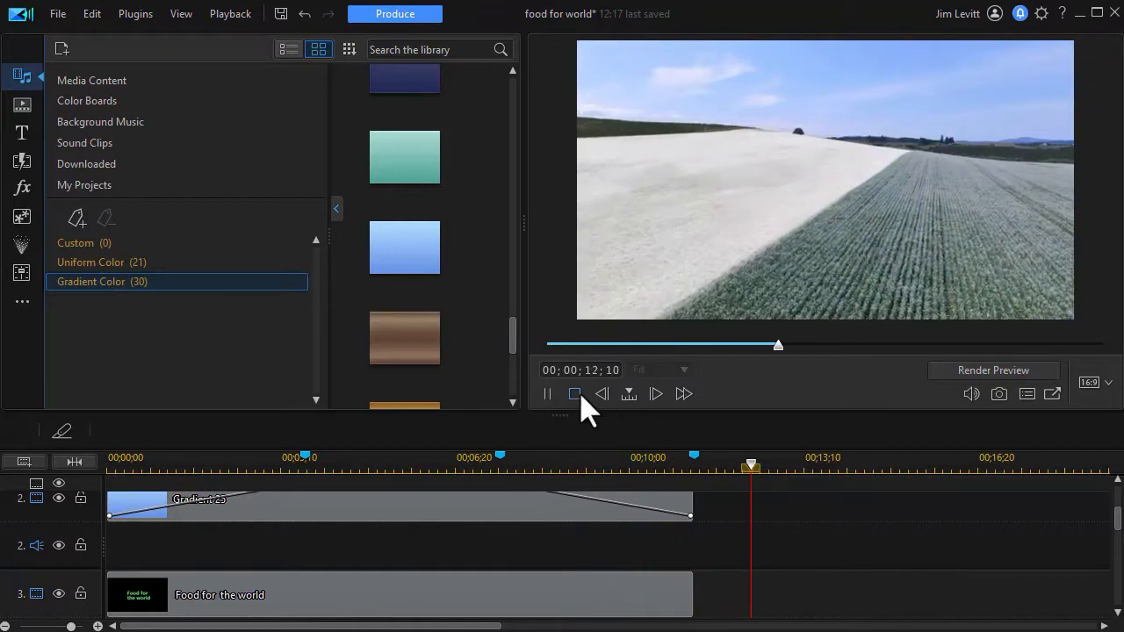
pyautogui.click(575, 394)
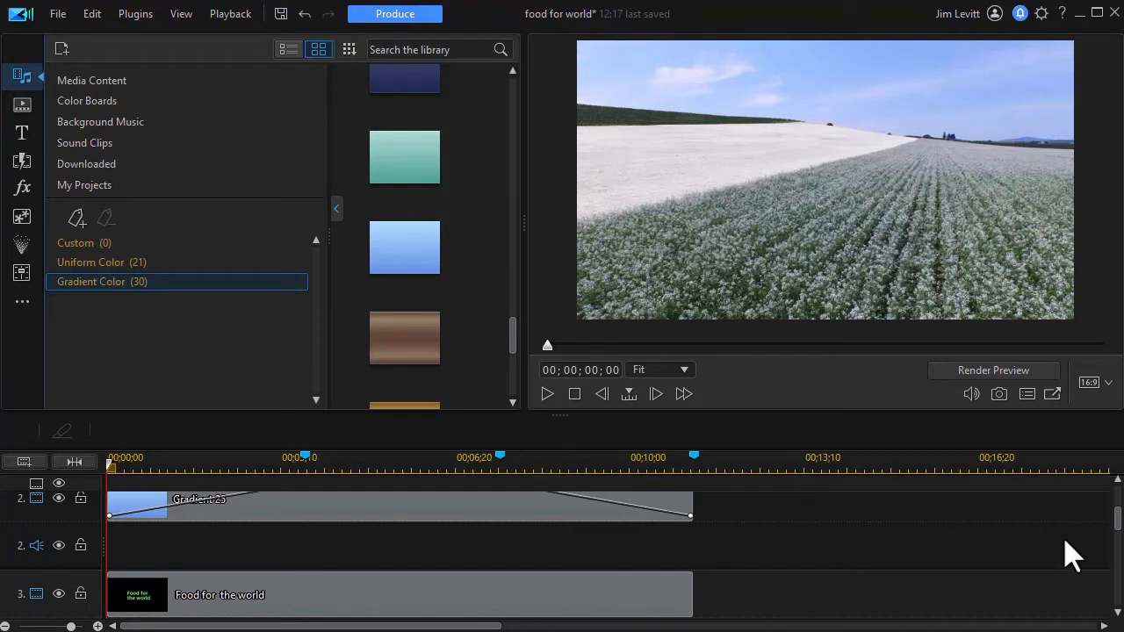
# Step: Add the Sketch Animation 13 overlay to video track 4 at the project start and extend it to the 00;00;11;07 marker
pyautogui.scroll(-3, 1120, 527)
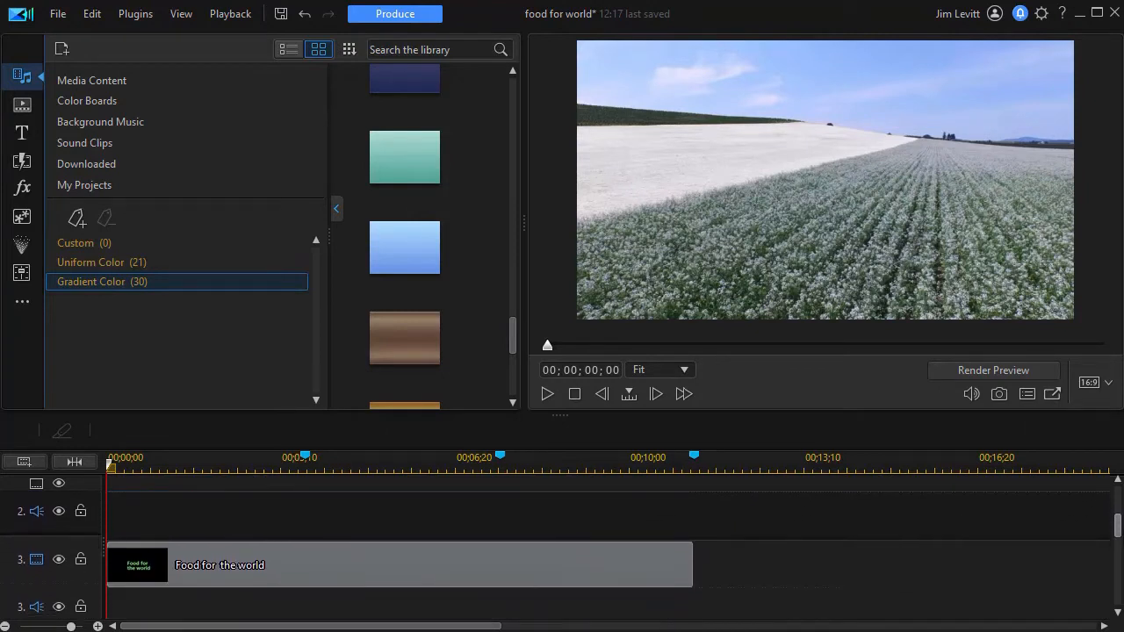
pyautogui.click(409, 461)
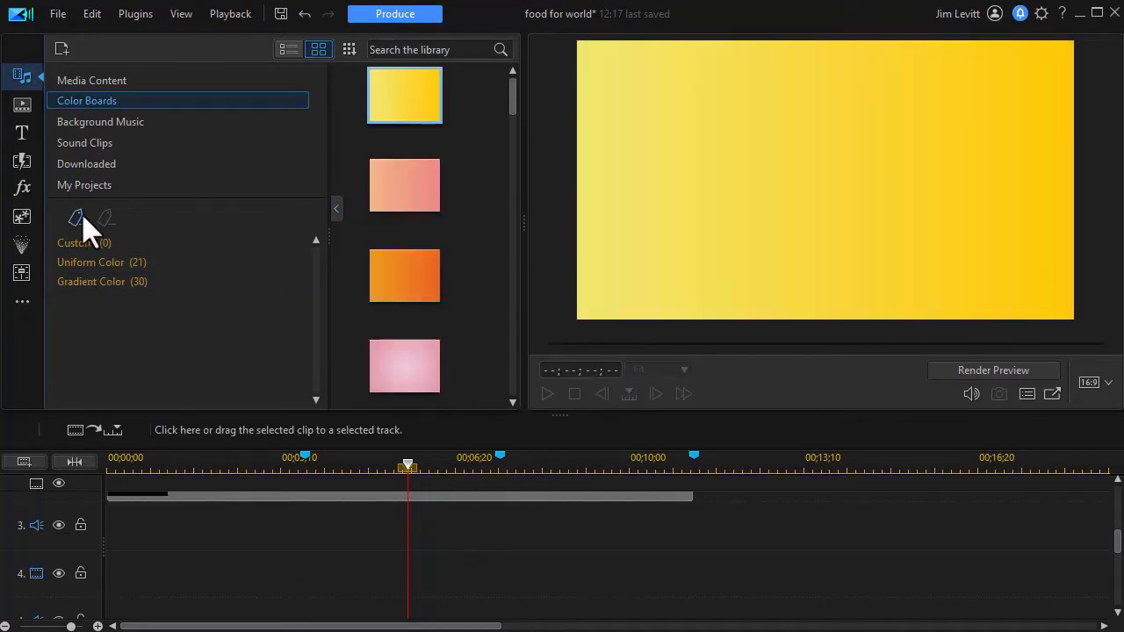
pyautogui.click(23, 220)
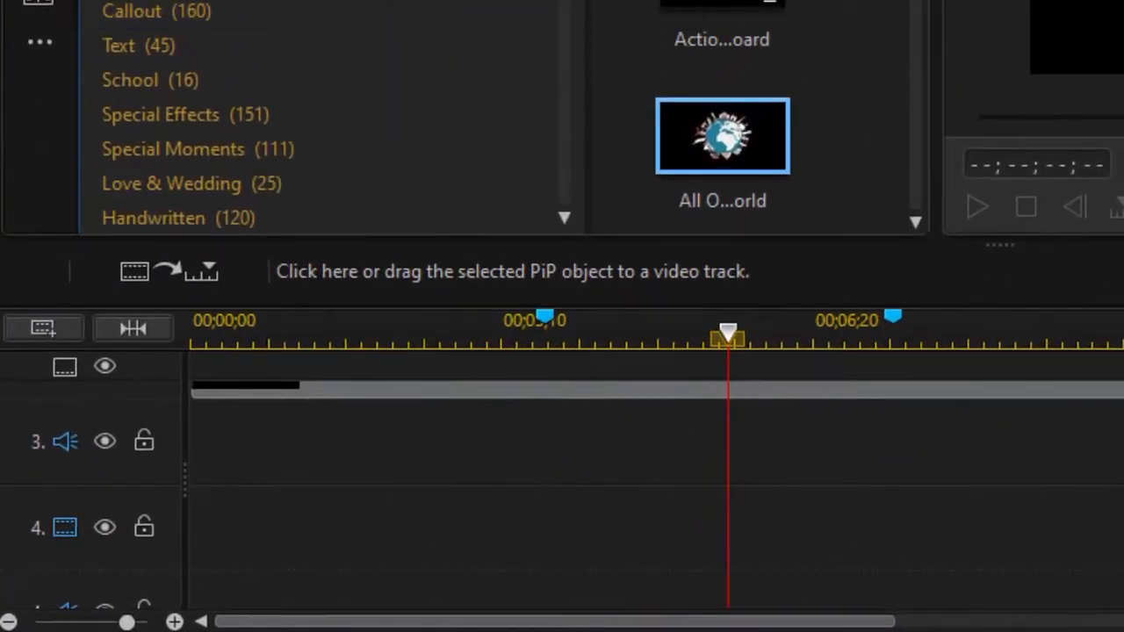
pyautogui.moveTo(560, 1); pyautogui.dragTo(556, 137)
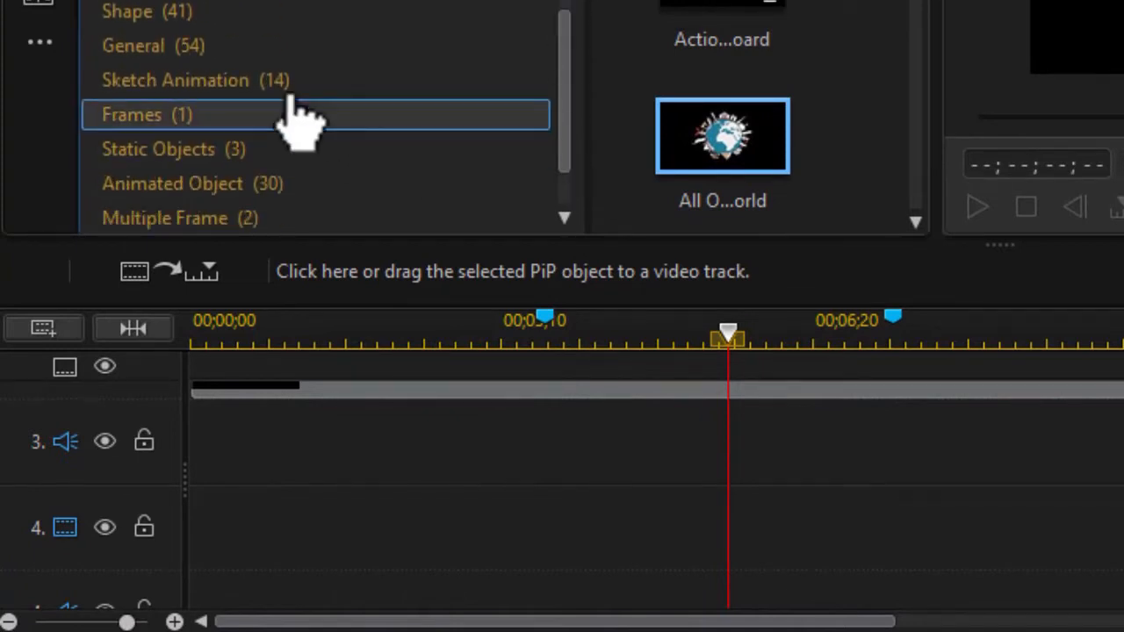
pyautogui.click(239, 81)
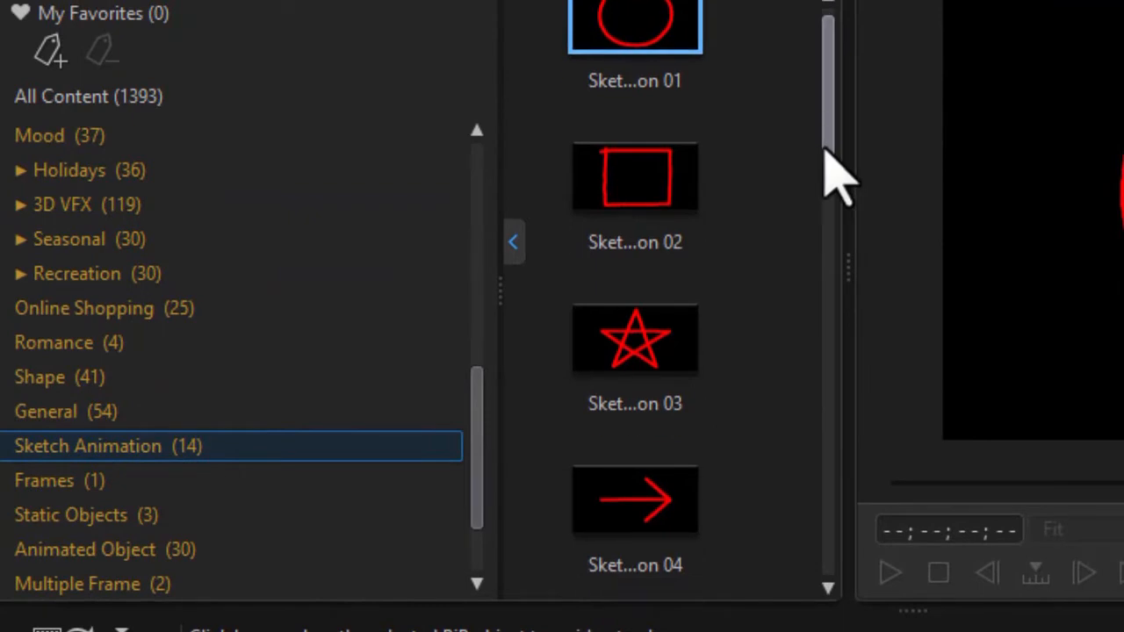
pyautogui.moveTo(827, 151); pyautogui.dragTo(809, 535)
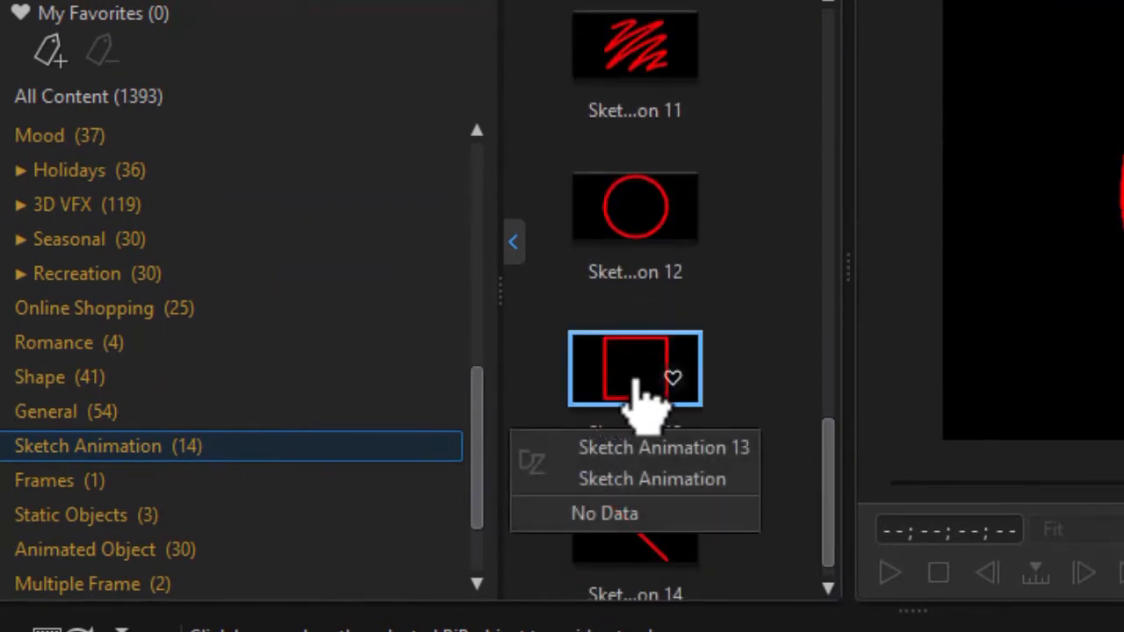
pyautogui.moveTo(646, 386); pyautogui.dragTo(79, 631)
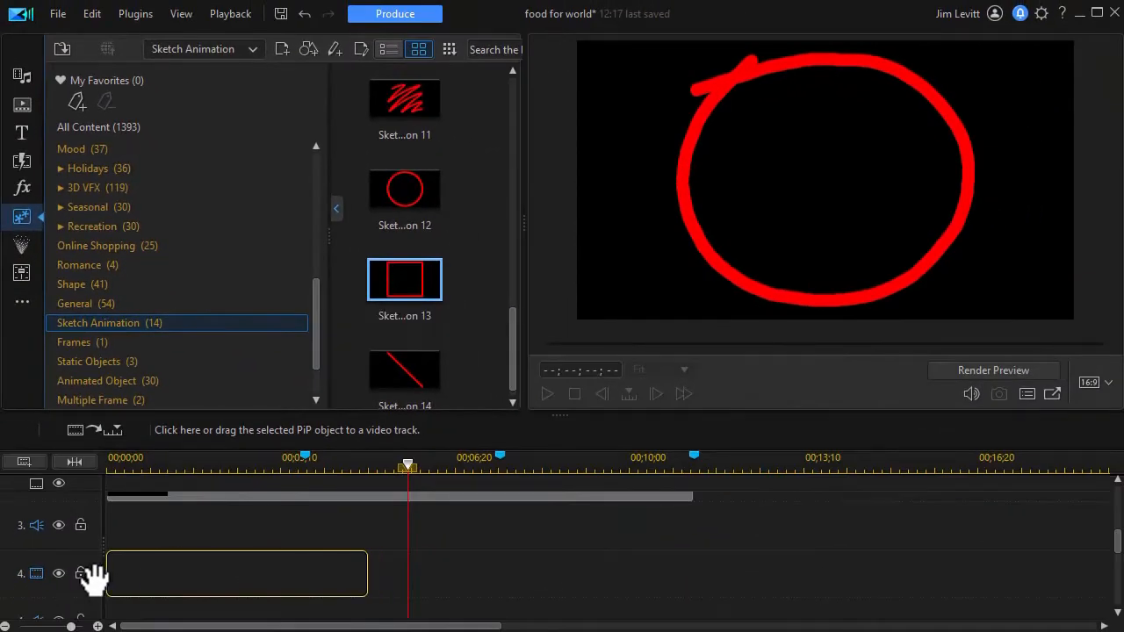
pyautogui.moveTo(94, 577); pyautogui.dragTo(95, 577)
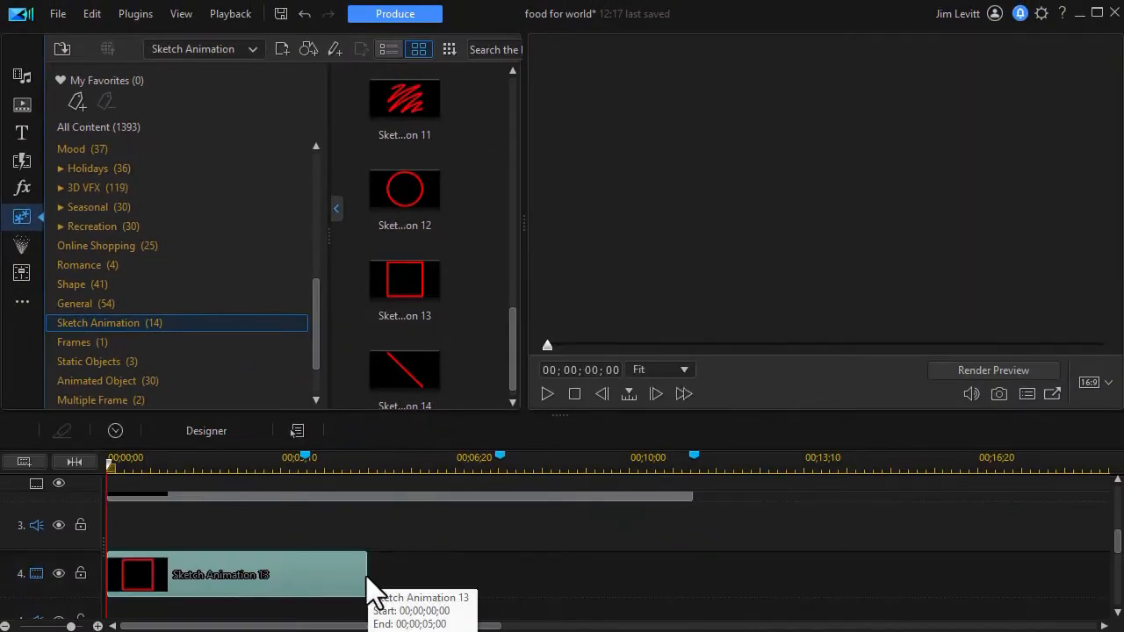
pyautogui.moveTo(367, 575)
pyautogui.mouseDown()
pyautogui.moveTo(694, 576)
pyautogui.moveTo(627, 542)
pyautogui.moveTo(723, 557)
pyautogui.mouseUp()
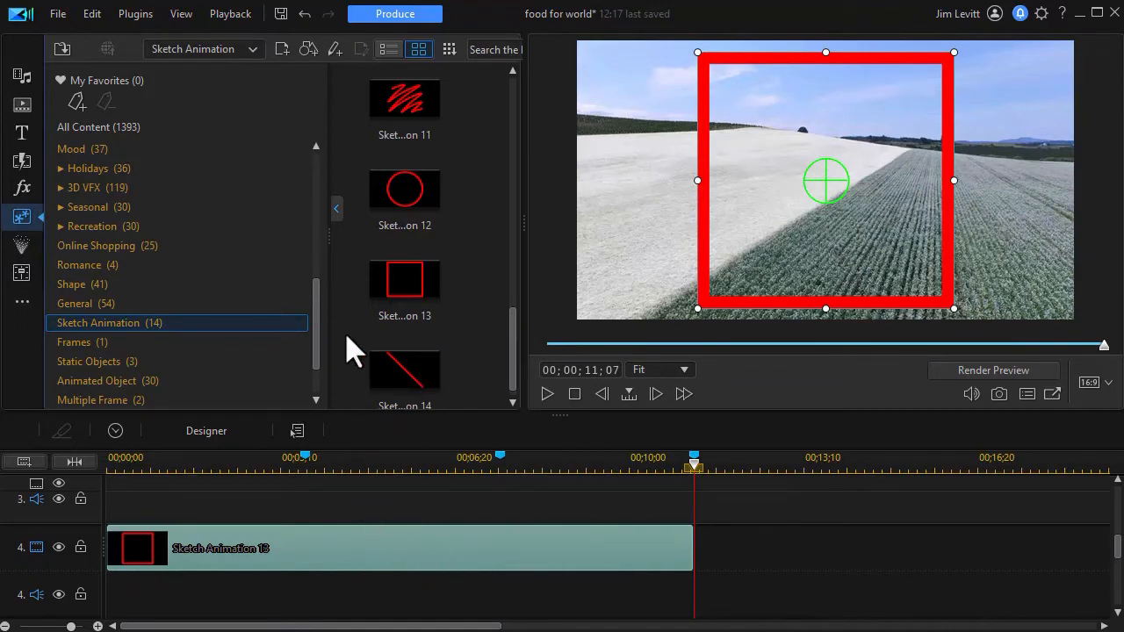
# Step: Show the project's media content without the category list and narrow the library to enlarge the preview
pyautogui.click(337, 209)
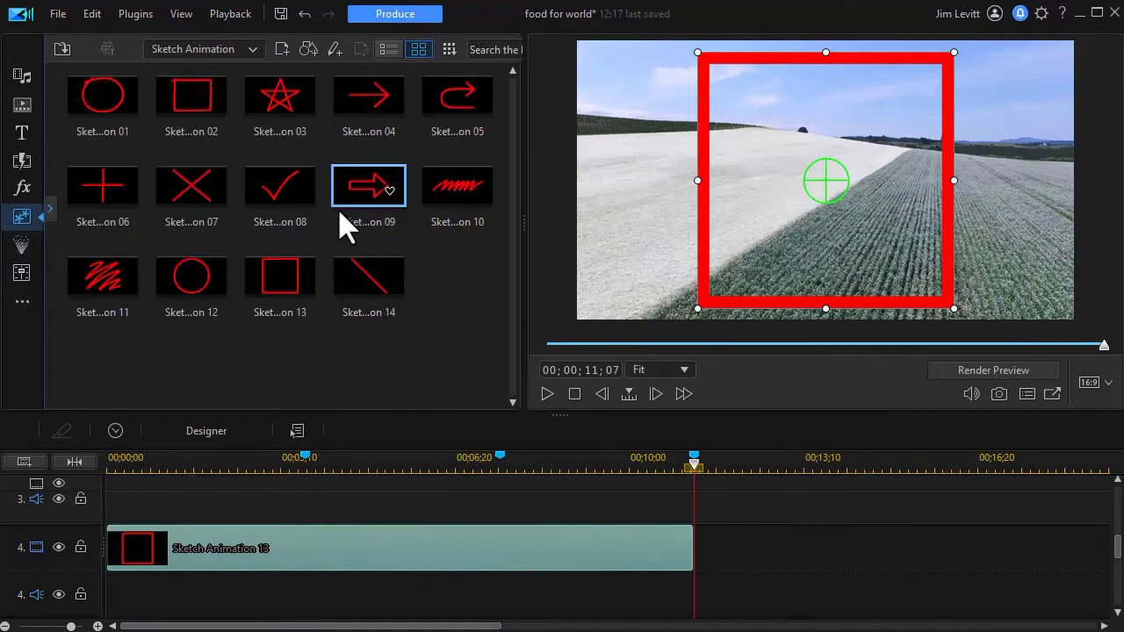
pyautogui.click(24, 76)
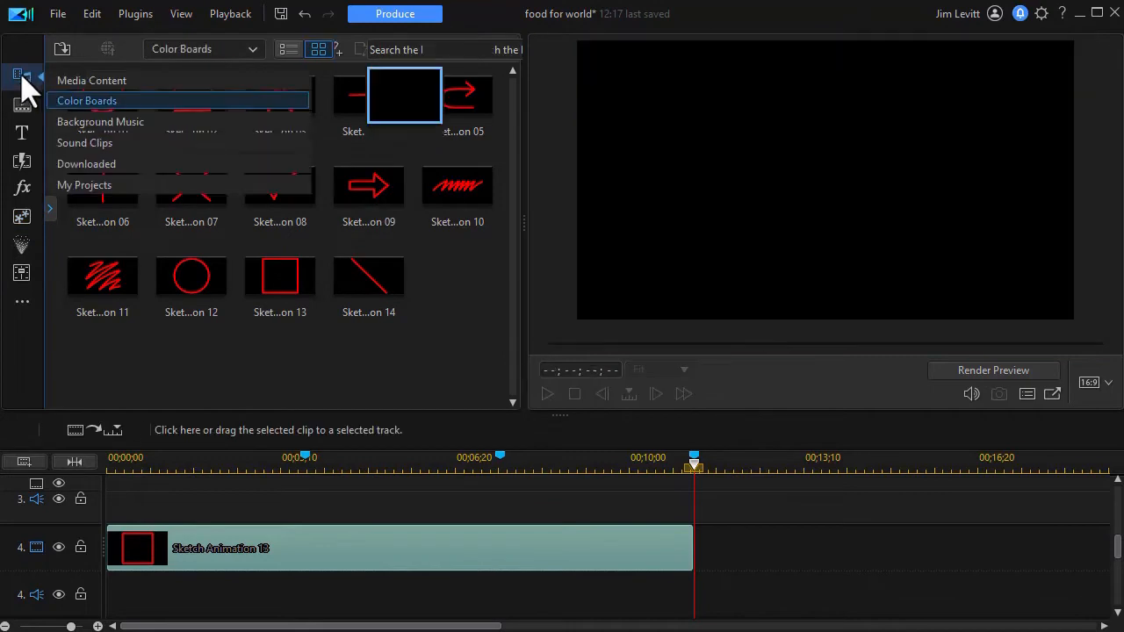
pyautogui.click(61, 81)
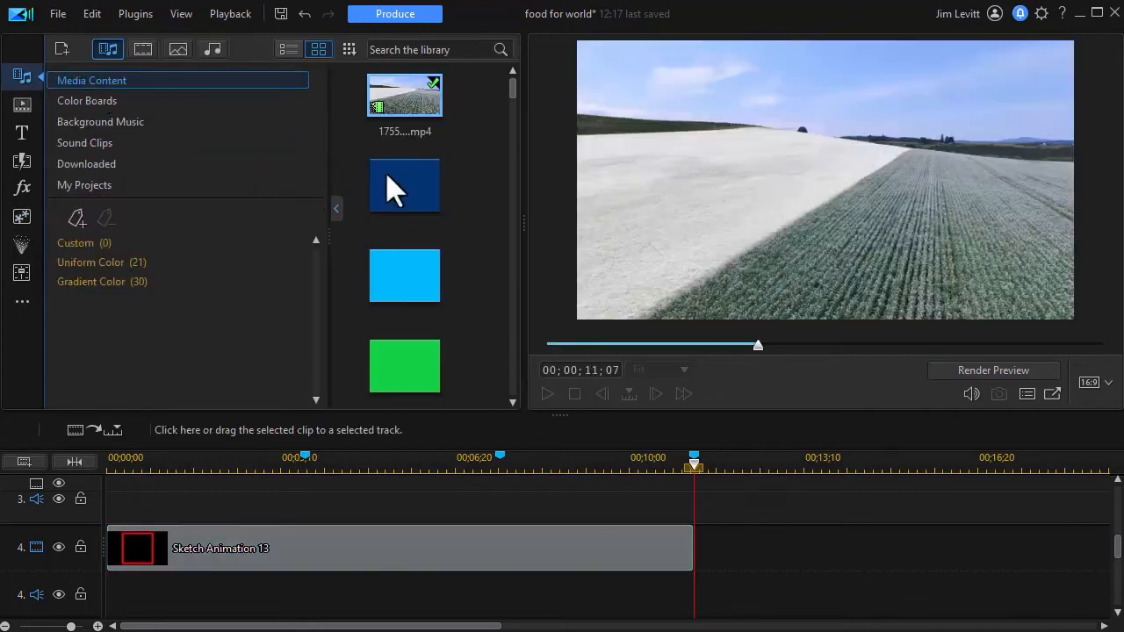
pyautogui.click(336, 210)
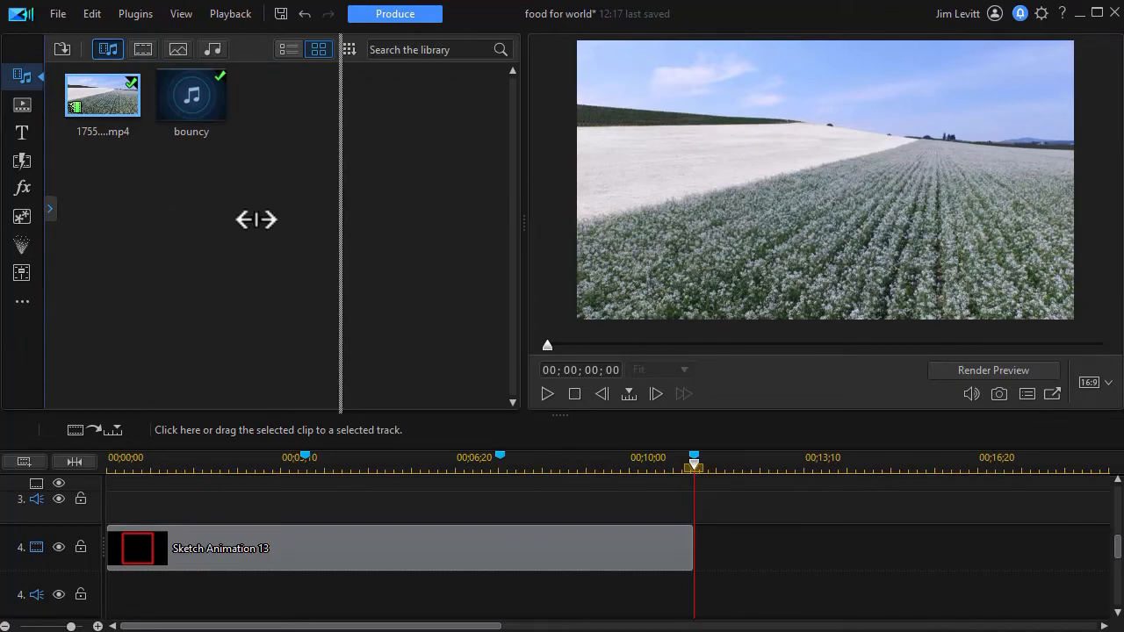
pyautogui.moveTo(308, 219); pyautogui.dragTo(159, 228)
# Step: Open the sketch square for editing at 00;00;05;10 and set its stroke to the recent off-white color with a width of 5
pyautogui.click(386, 455)
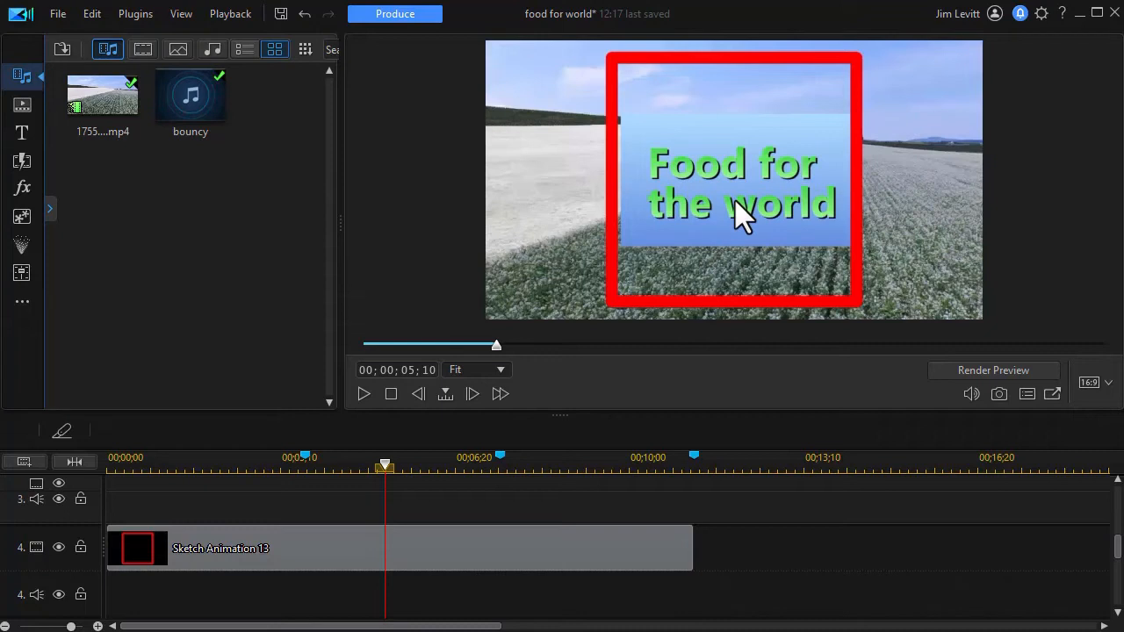
pyautogui.moveTo(1120, 555)
pyautogui.mouseDown()
pyautogui.moveTo(1114, 527)
pyautogui.moveTo(1114, 547)
pyautogui.mouseUp()
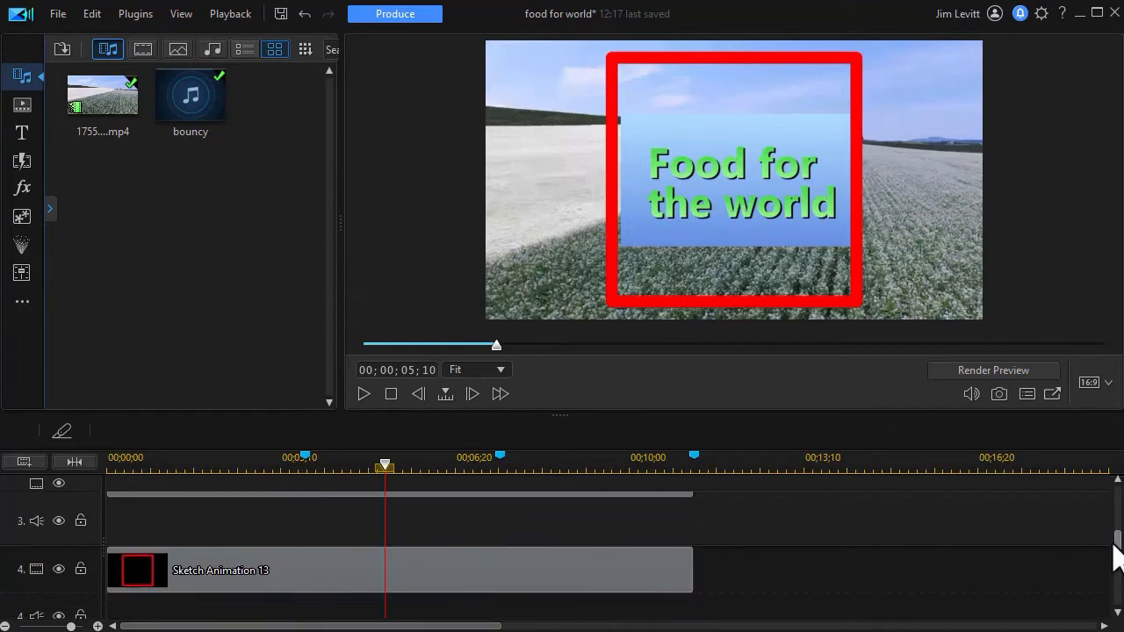
pyautogui.click(429, 572)
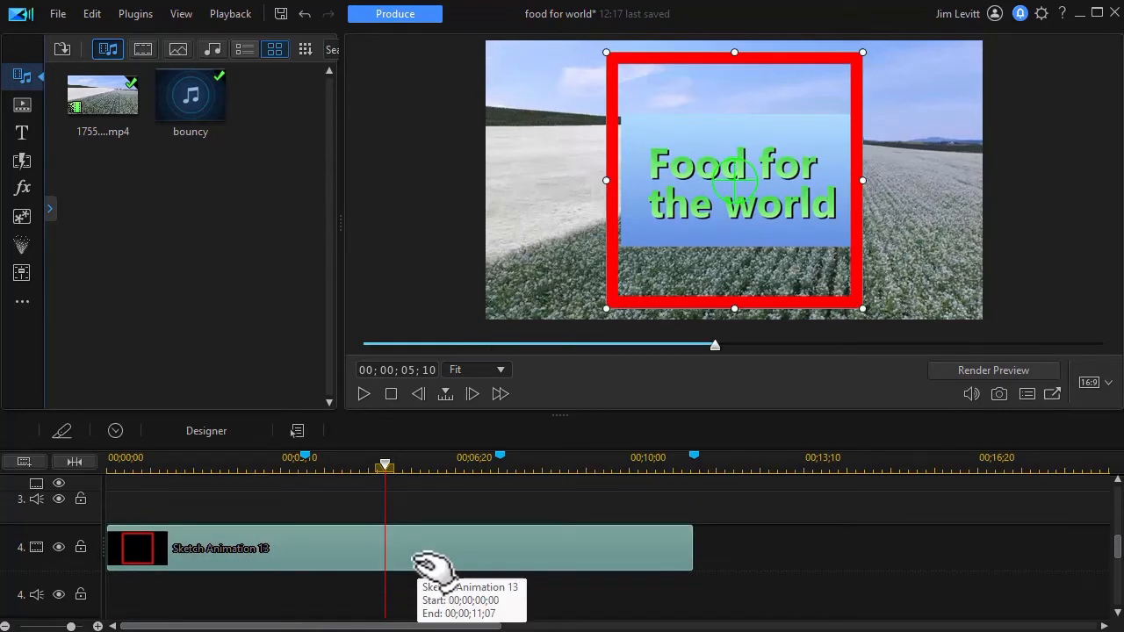
pyautogui.doubleClick(415, 561)
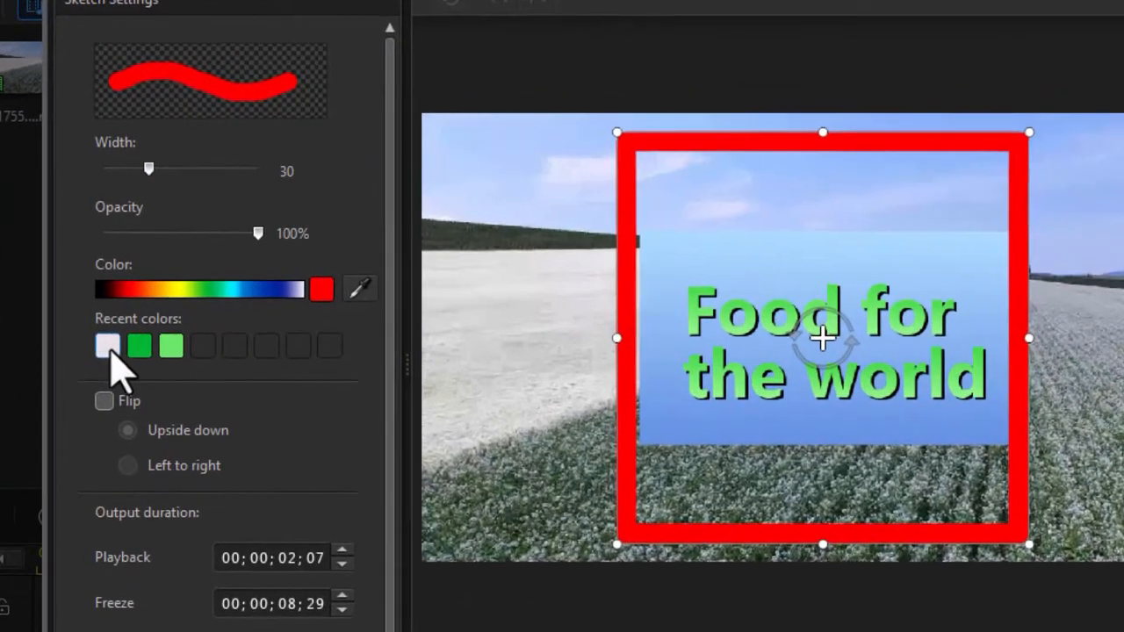
pyautogui.click(159, 303)
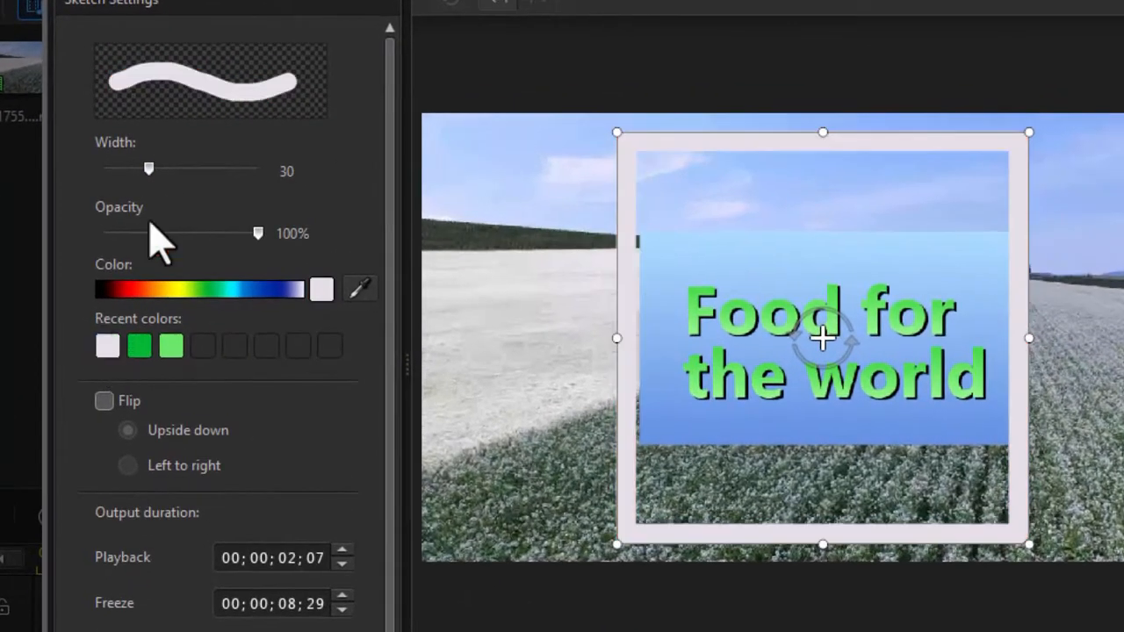
pyautogui.moveTo(147, 167); pyautogui.dragTo(109, 167)
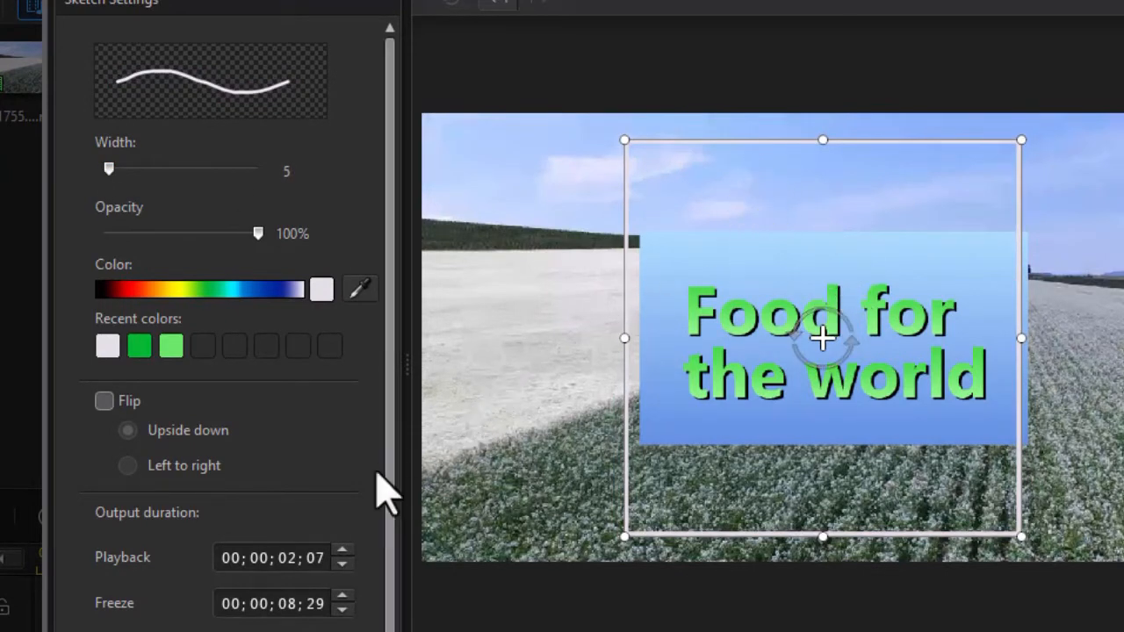
# Step: Reshape the sketch square into a rectangle framing the title just inside the gradient's edges
pyautogui.moveTo(628, 155); pyautogui.dragTo(654, 259)
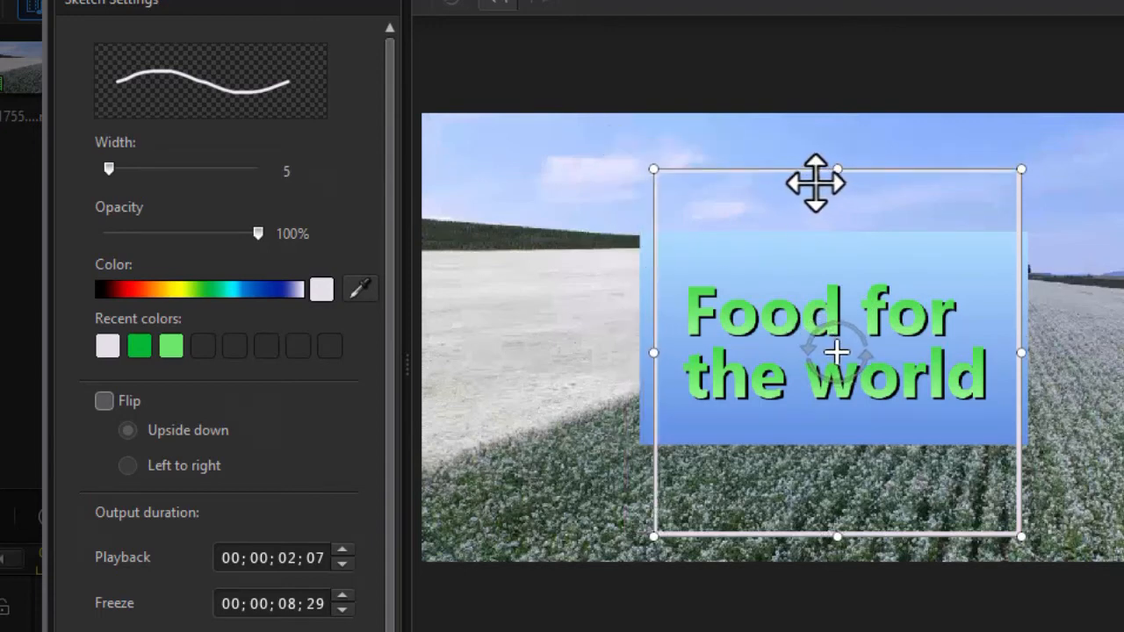
pyautogui.moveTo(805, 174); pyautogui.dragTo(801, 244)
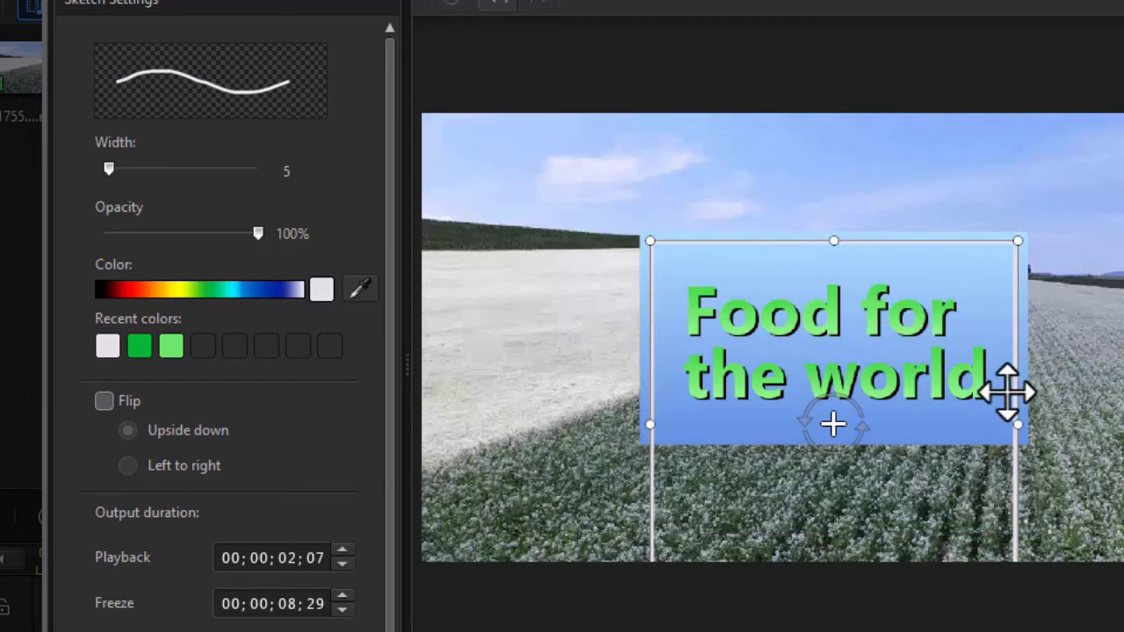
pyautogui.moveTo(835, 240); pyautogui.dragTo(829, 430)
pyautogui.click(791, 326)
pyautogui.moveTo(790, 327); pyautogui.dragTo(771, 317)
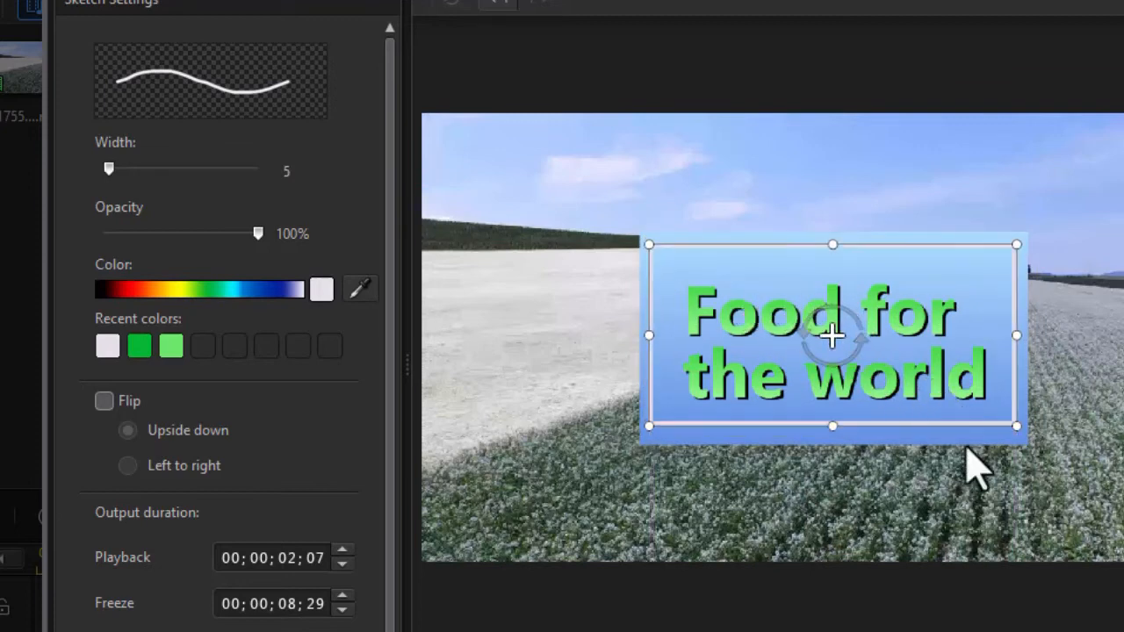
pyautogui.moveTo(832, 426); pyautogui.dragTo(835, 429)
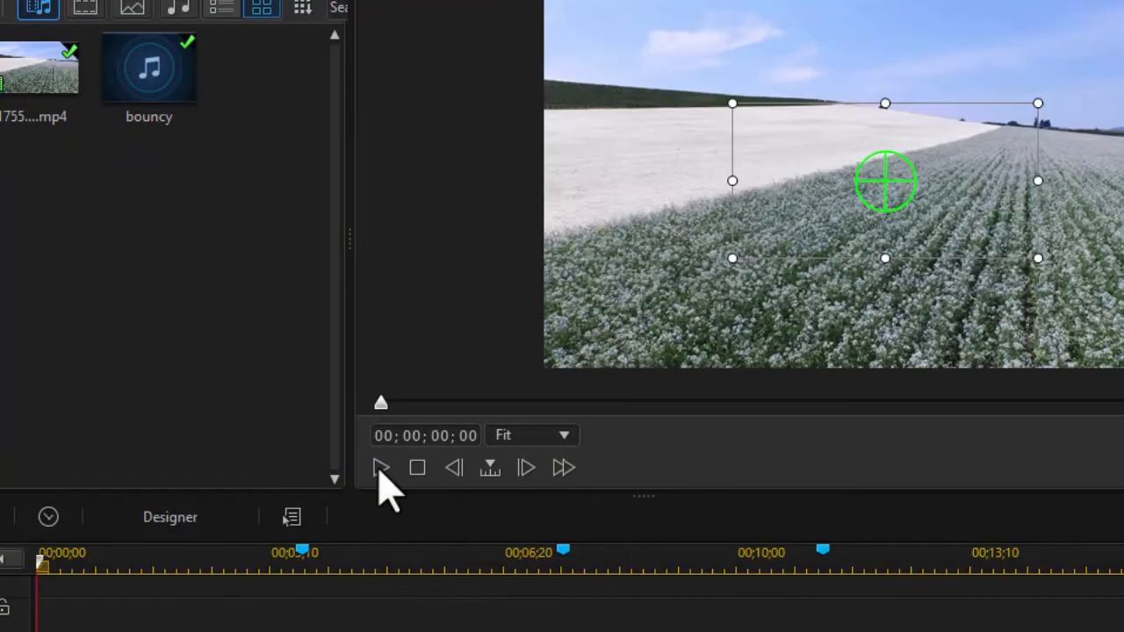
# Step: Play the project from the start to review how the white frame draws around the title, and pause it
pyautogui.click(381, 468)
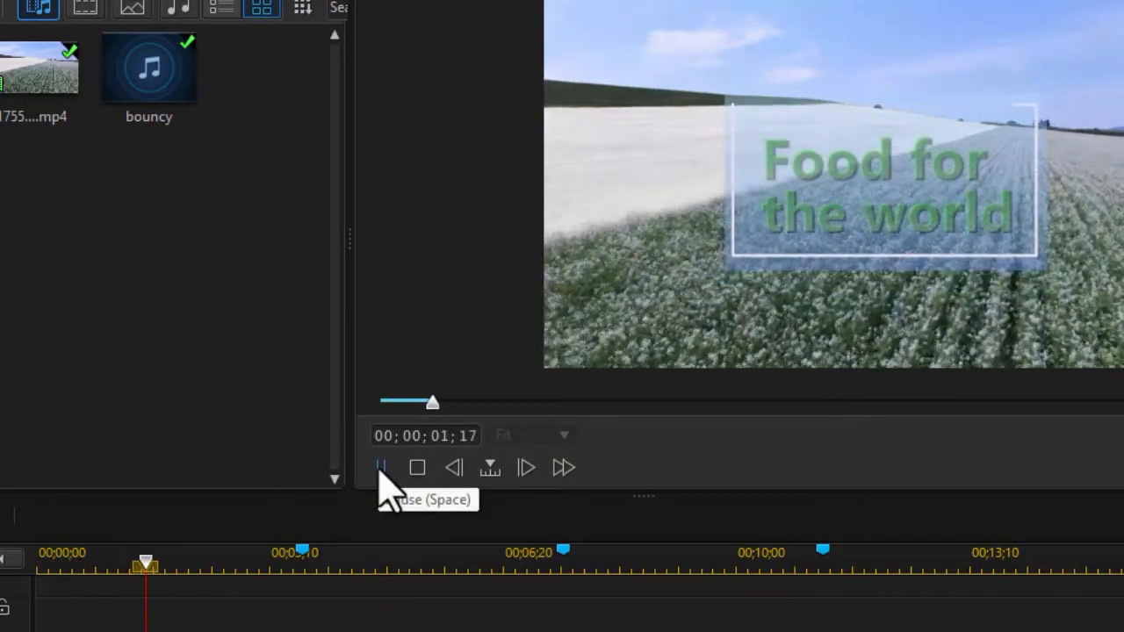
pyautogui.click(383, 471)
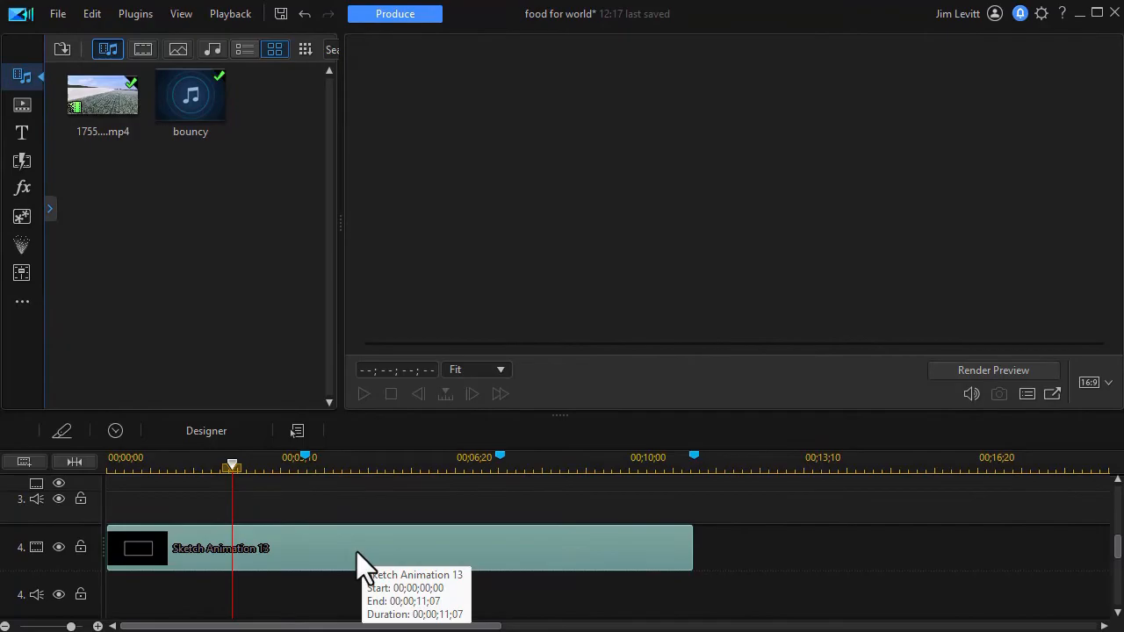
# Step: Set the white frame animation's playback duration to 00;00;03;24
pyautogui.doubleClick(357, 552)
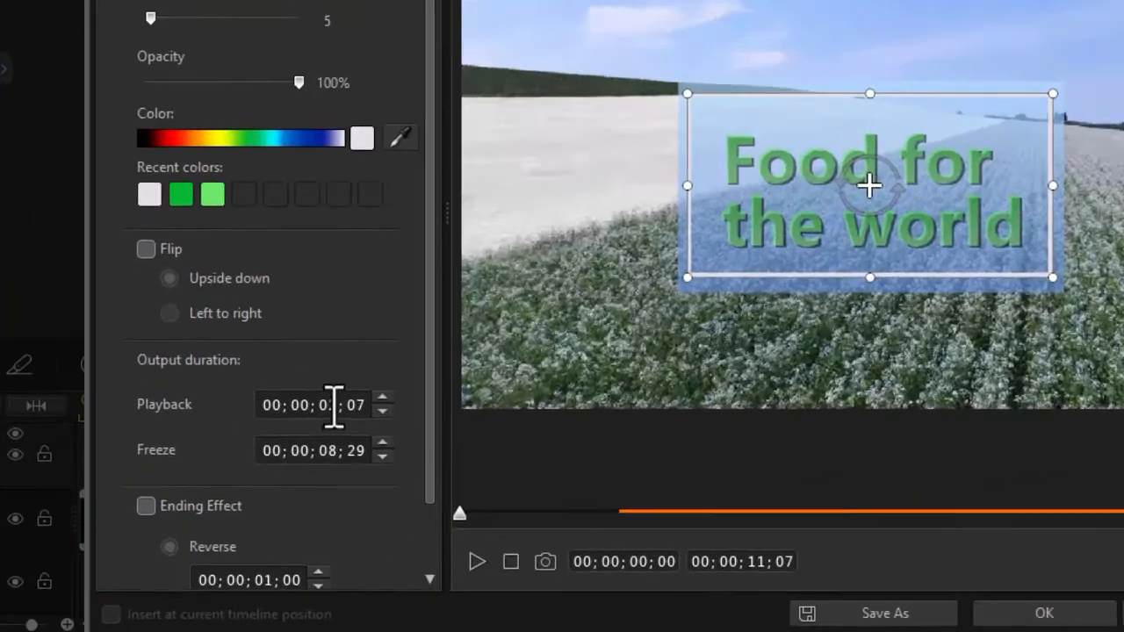
pyautogui.click(299, 463)
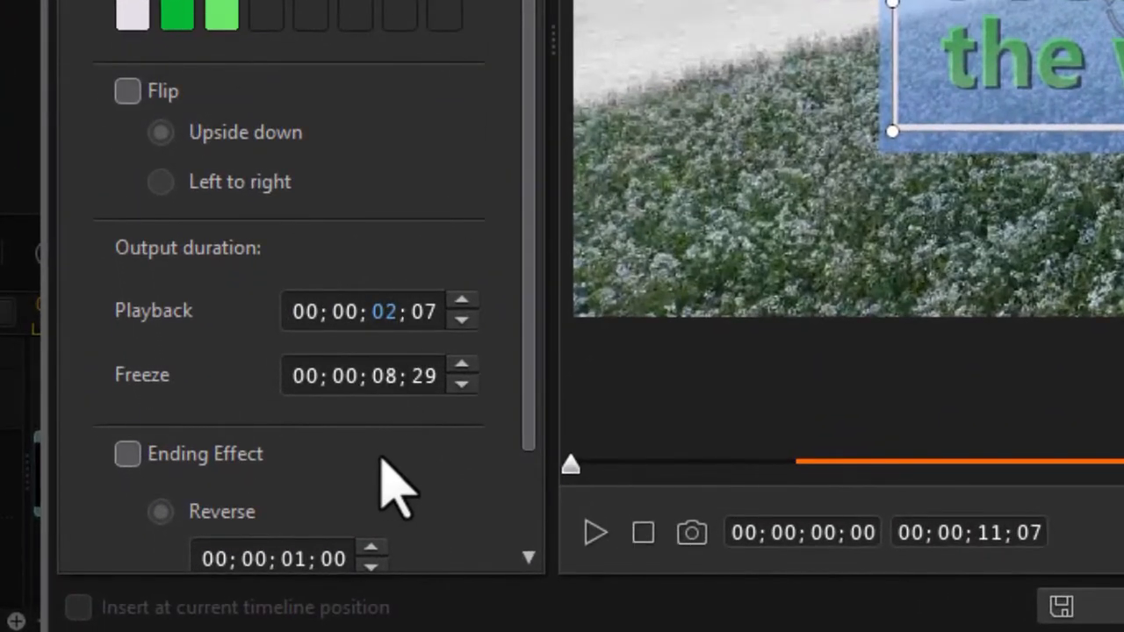
pyautogui.press('Up')
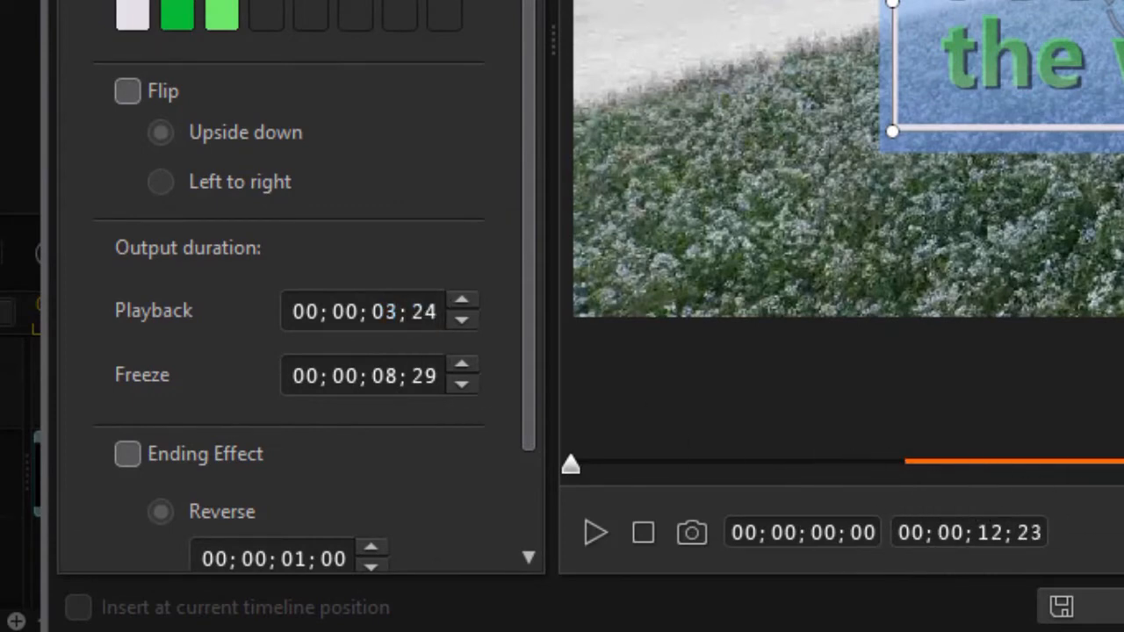
# Step: Enable a Reverse ending effect lasting 00;00;03;24 on the frame animation and apply the changes
pyautogui.moveTo(530, 344); pyautogui.dragTo(539, 457)
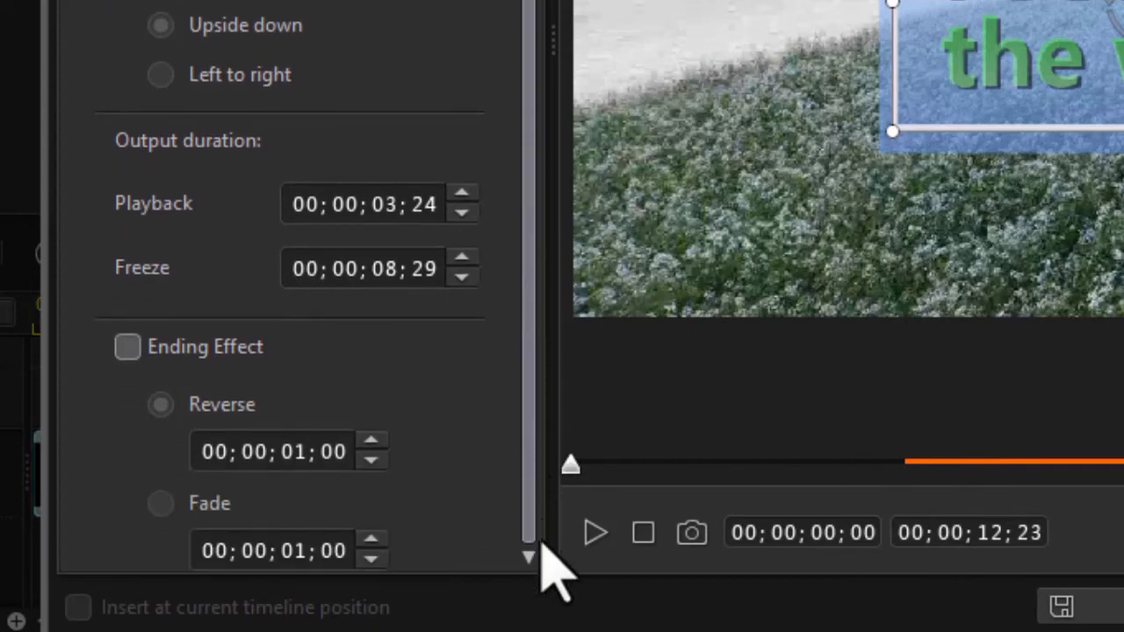
pyautogui.click(129, 355)
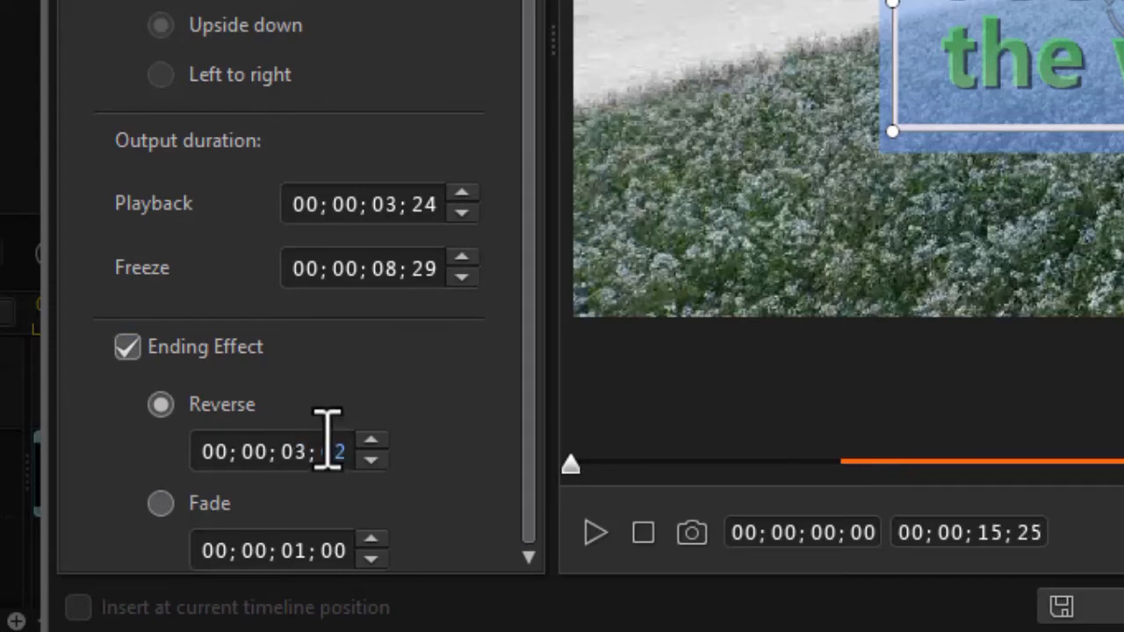
pyautogui.write('4')
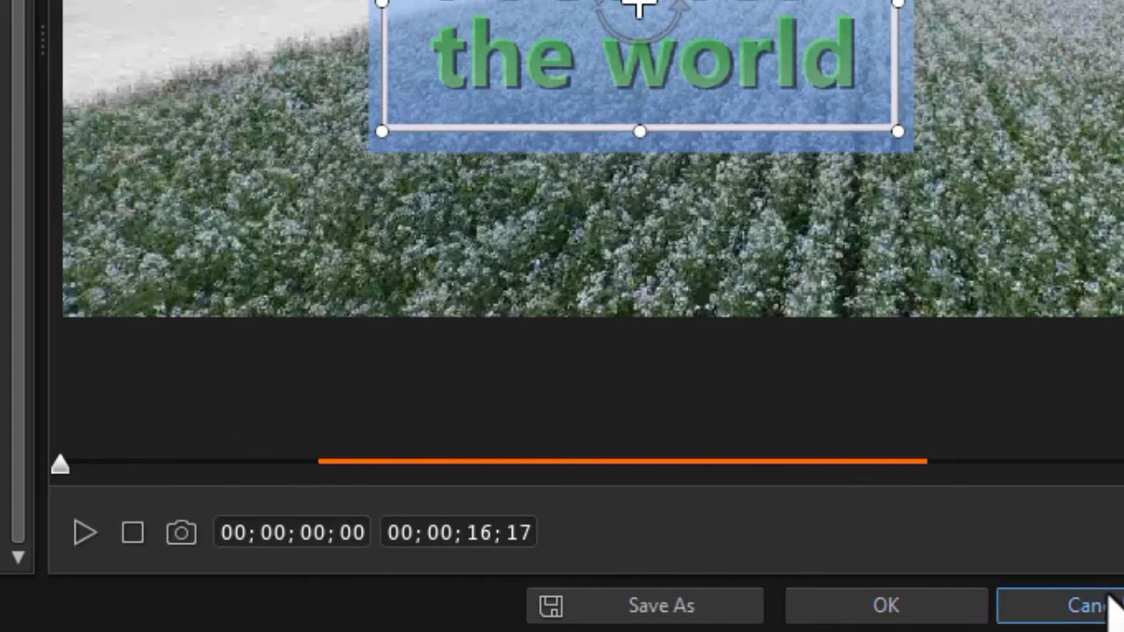
pyautogui.click(896, 615)
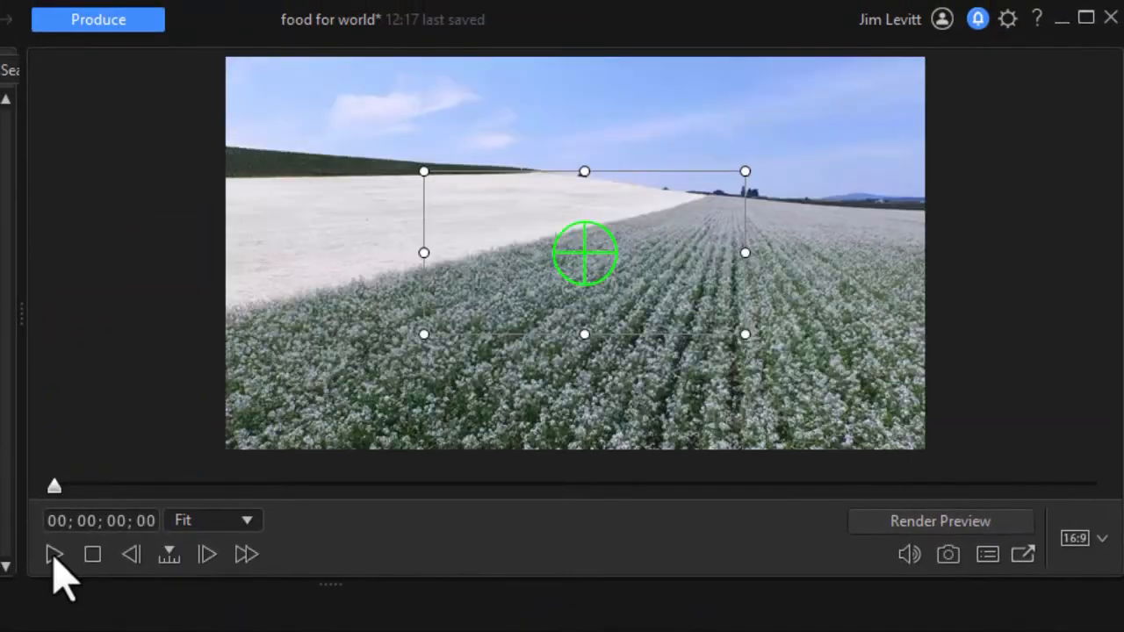
# Step: Play the project from the start past the 00;00;11;07 marker to review the frame's timing, pause, and select the sketch clip
pyautogui.click(50, 524)
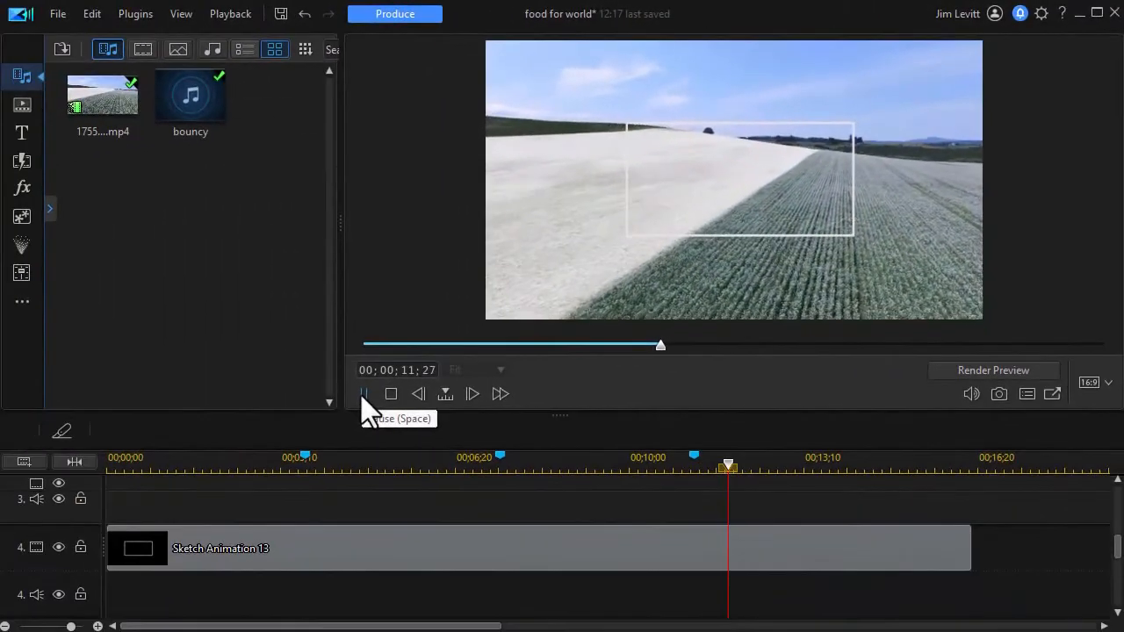
pyautogui.click(79, 542)
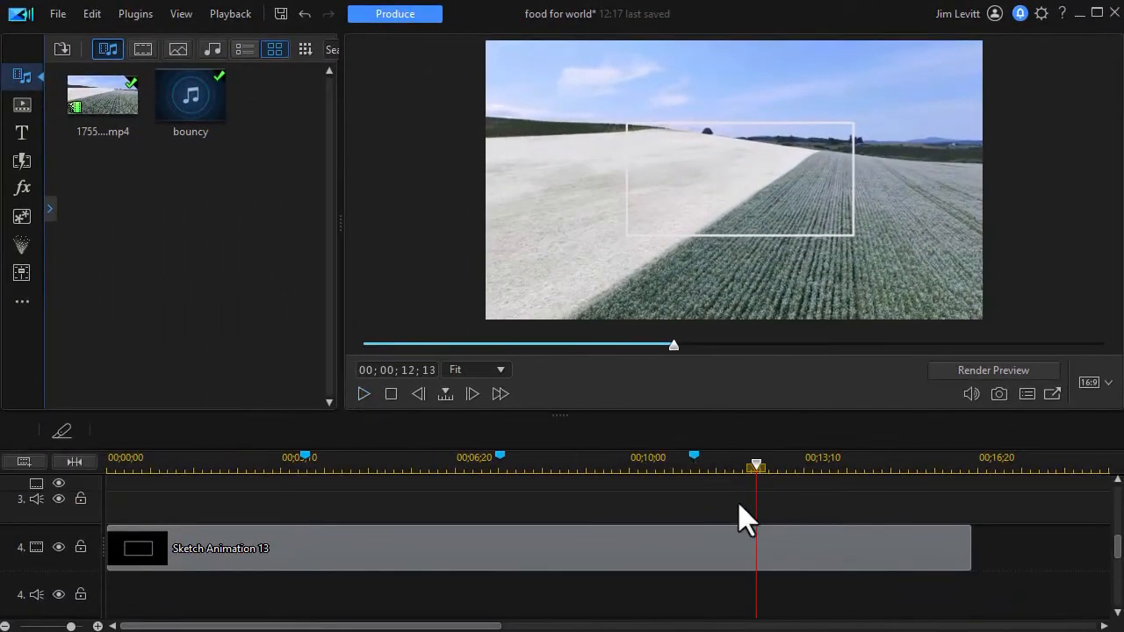
pyautogui.click(892, 560)
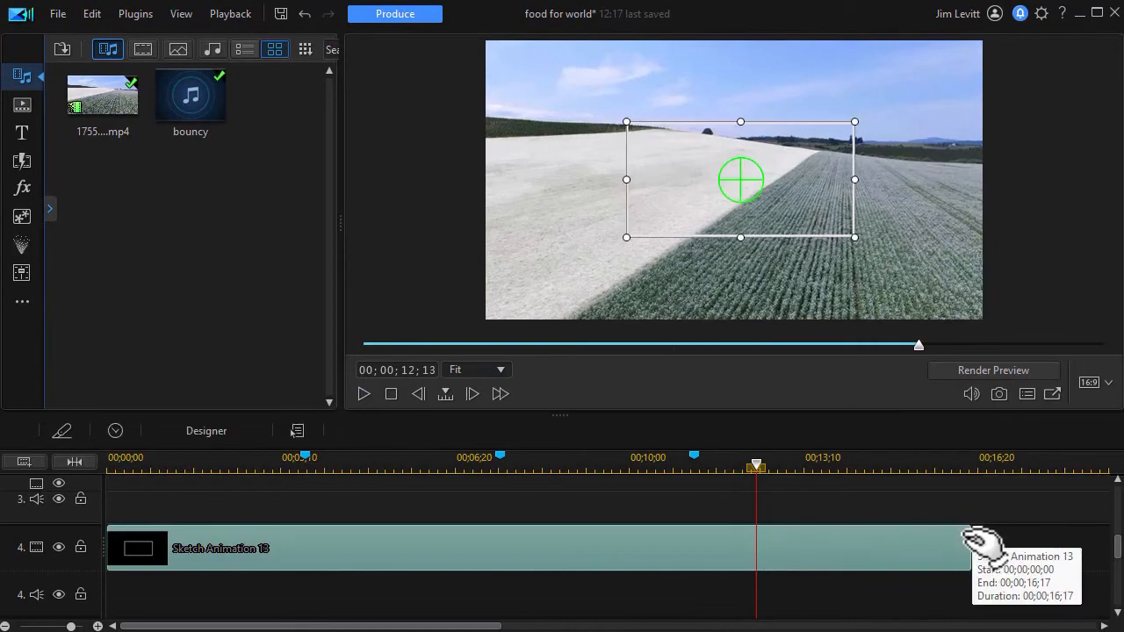
# Step: Trim the end of the Sketch Animation 13 clip back to the 00;00;11;07 marker and play the project to review the frame's disappearance
pyautogui.moveTo(969, 543); pyautogui.dragTo(690, 543)
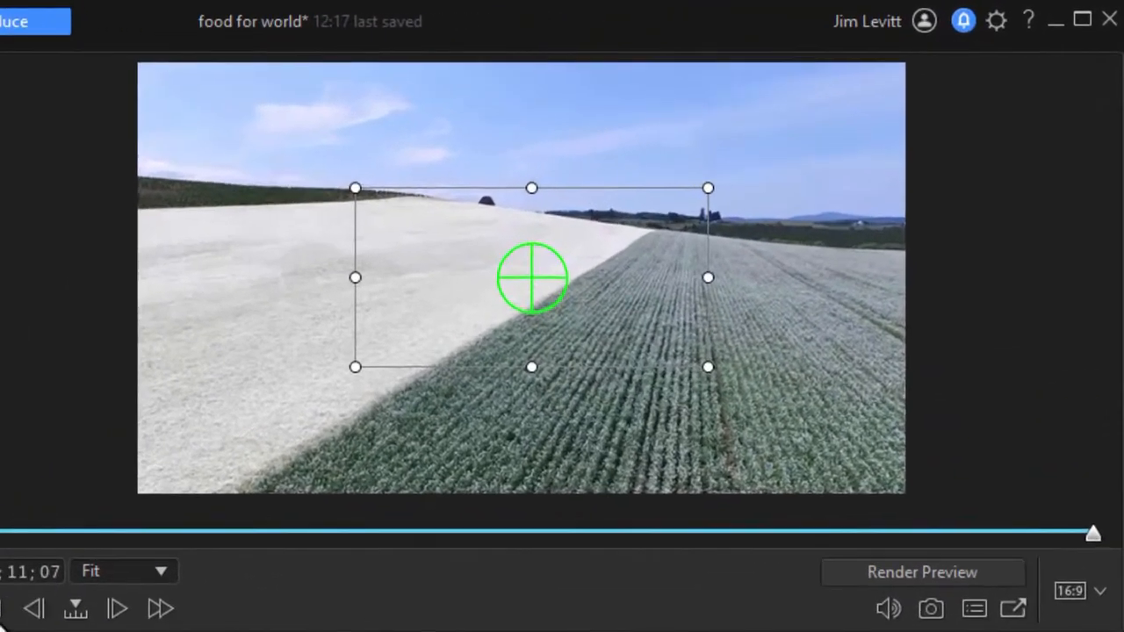
pyautogui.click(364, 394)
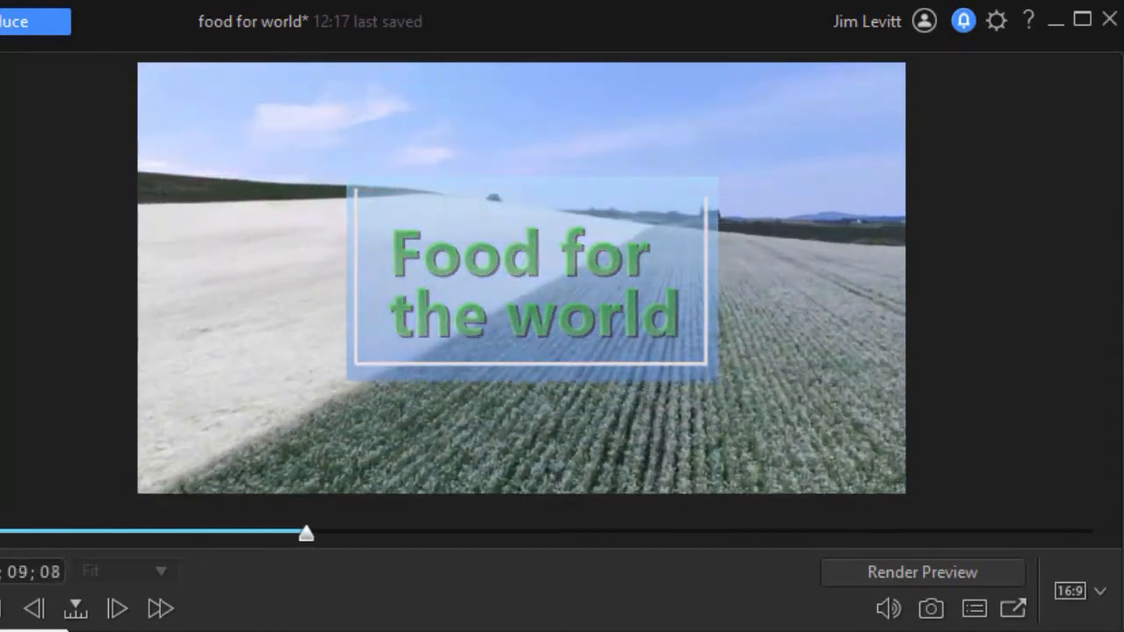
pyautogui.press('space')
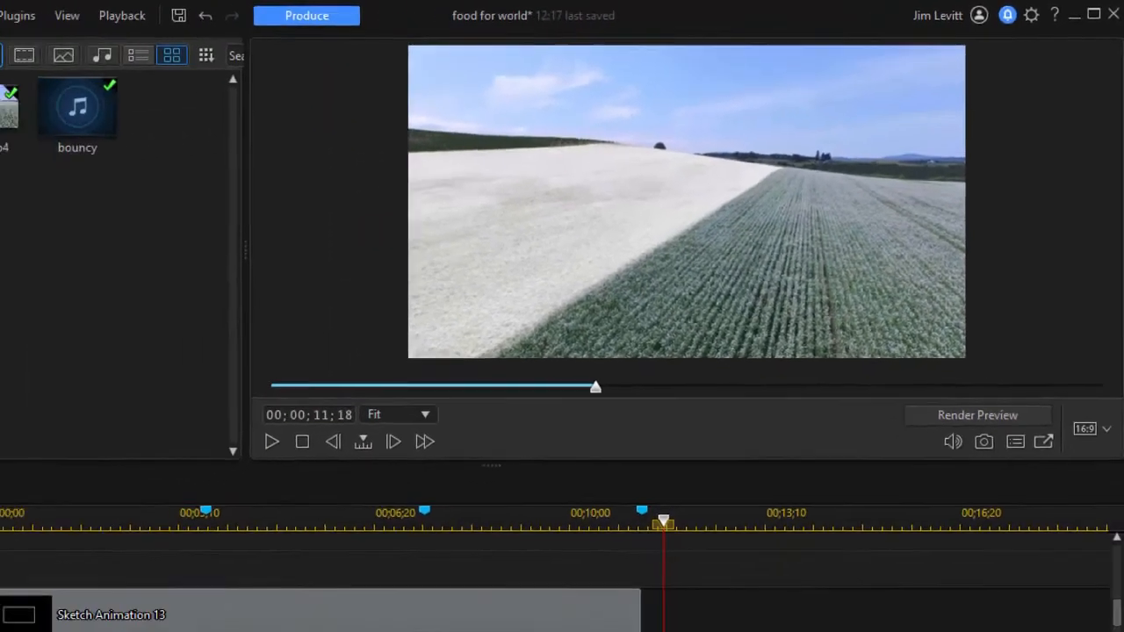
# Step: Place the FFTW title from the Custom titles on track 4 directly after the sketch clip, starting at the third marker
pyautogui.click(22, 134)
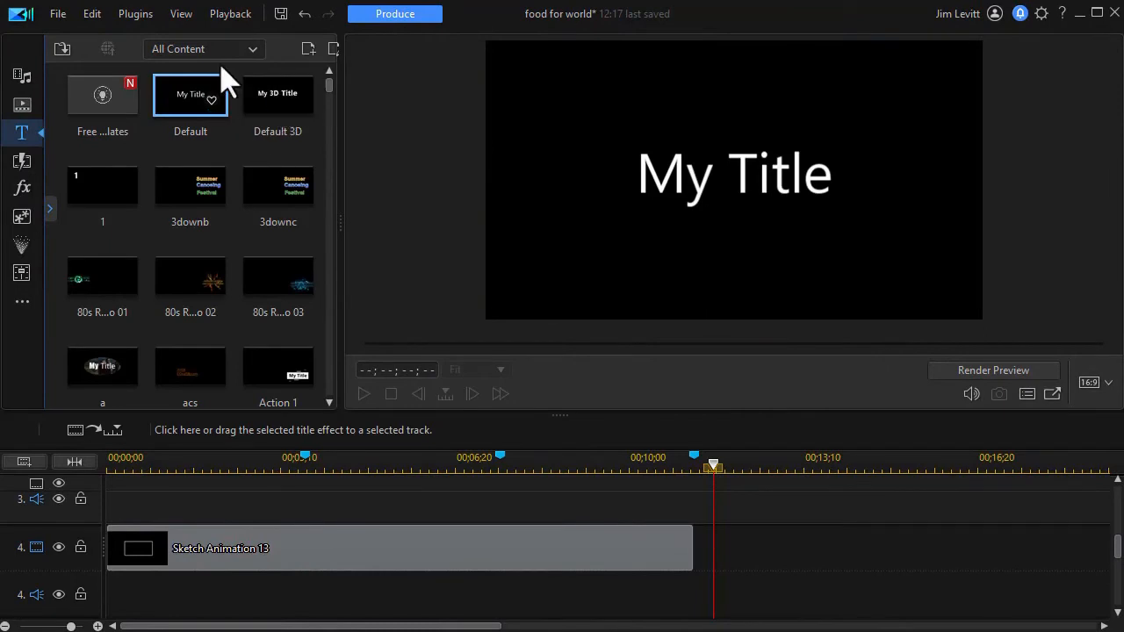
pyautogui.click(251, 50)
pyautogui.click(208, 86)
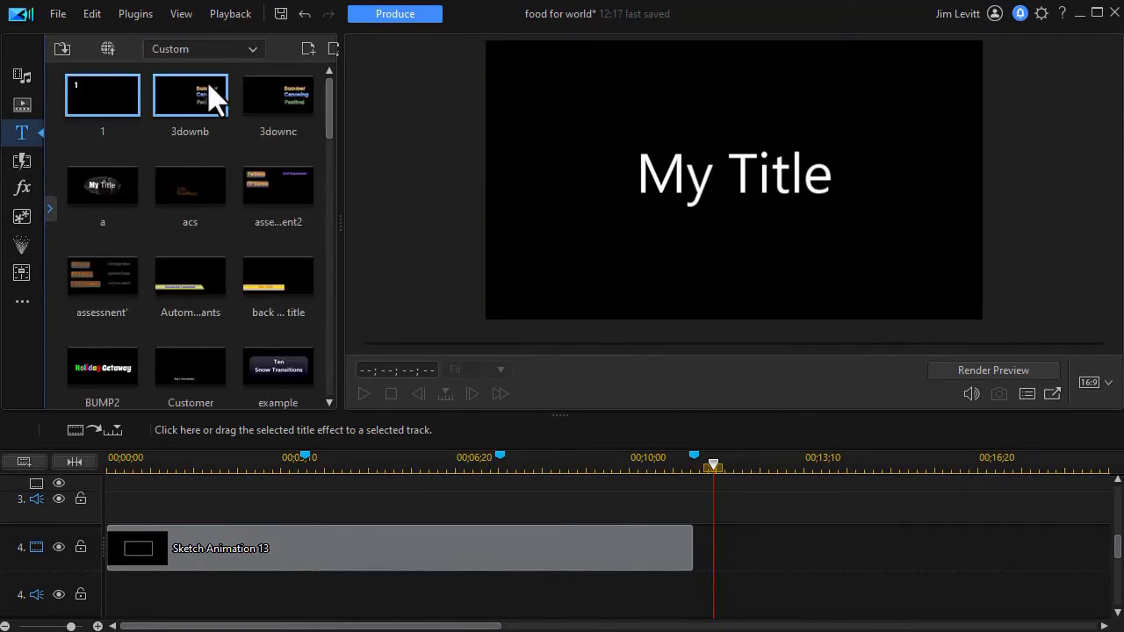
pyautogui.moveTo(331, 125); pyautogui.dragTo(321, 215)
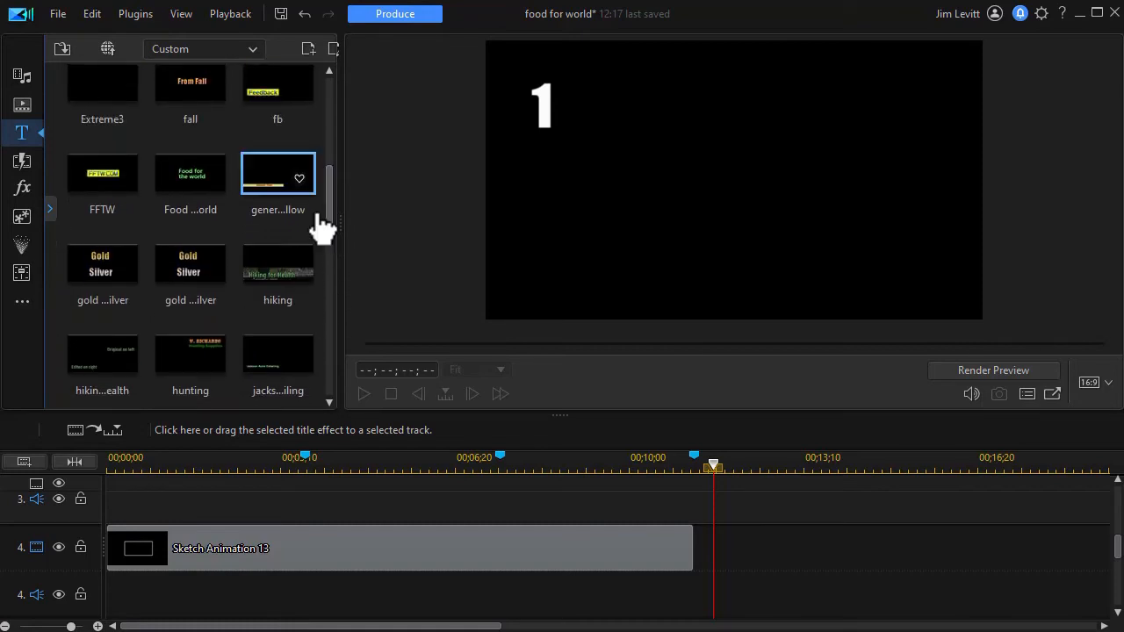
pyautogui.moveTo(709, 540); pyautogui.dragTo(701, 550)
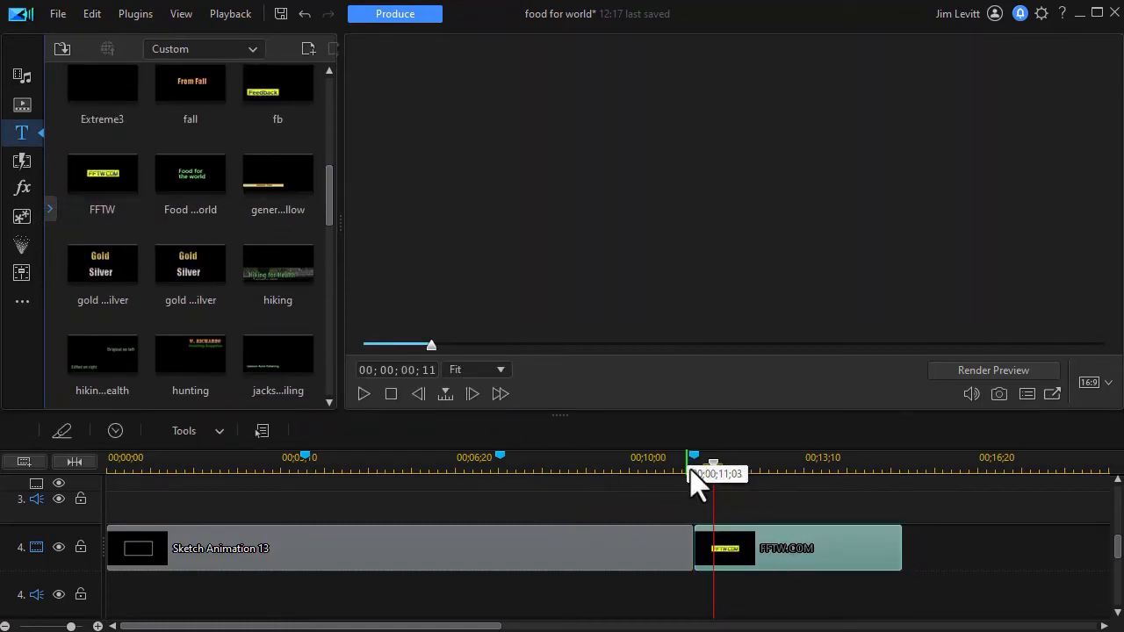